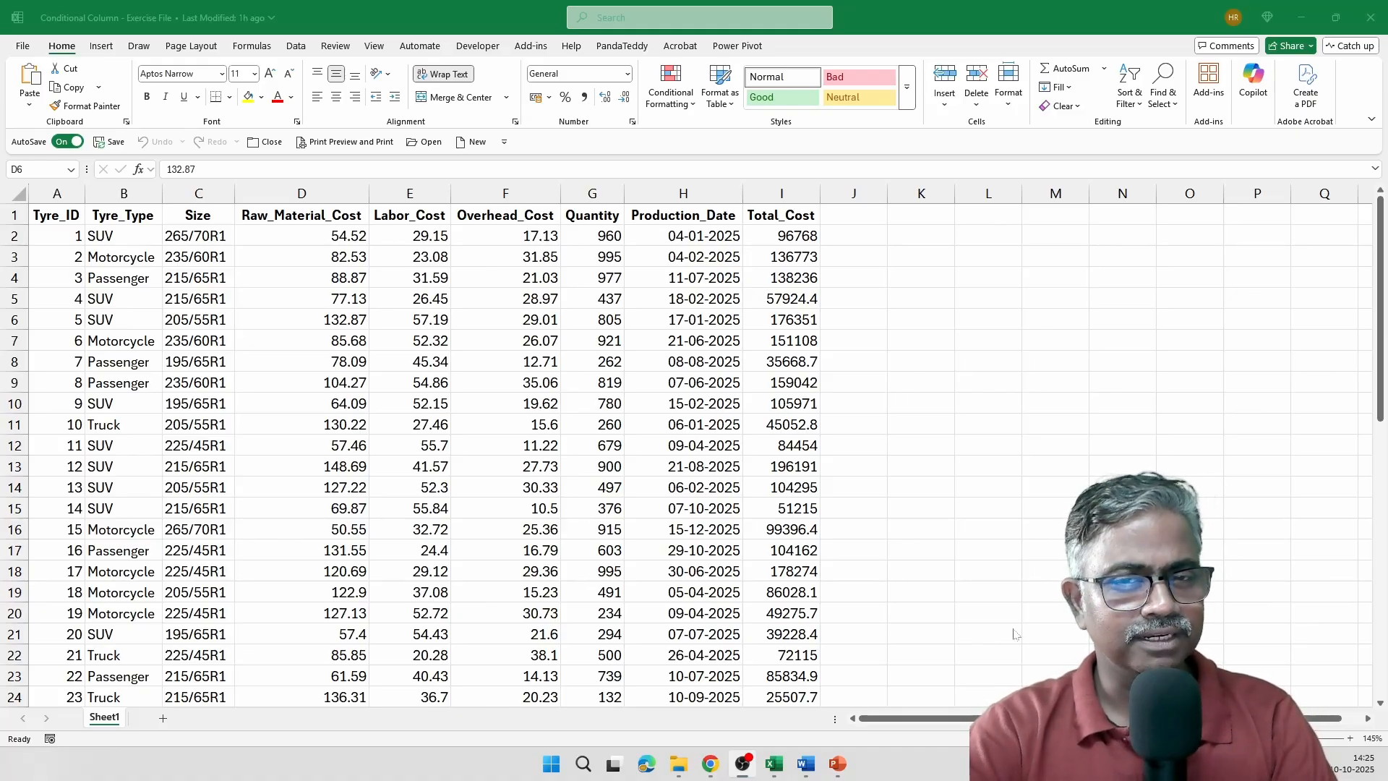
Select the Total_Cost values in I2:I12, then close the Conditional Column exercise workbook.
click(784, 321)
scroll(842, 434, up, 1)
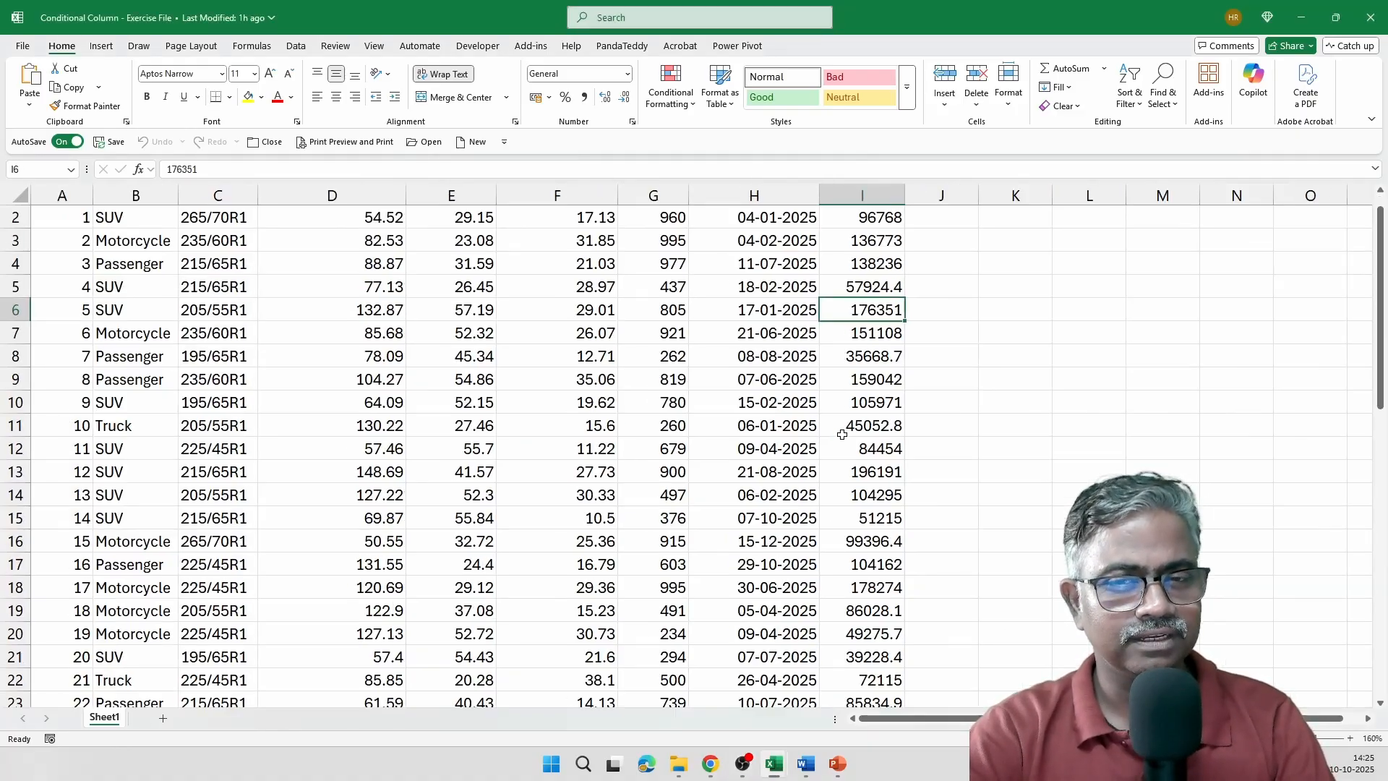
scroll(842, 435, up, 3)
scroll(941, 425, up, 1)
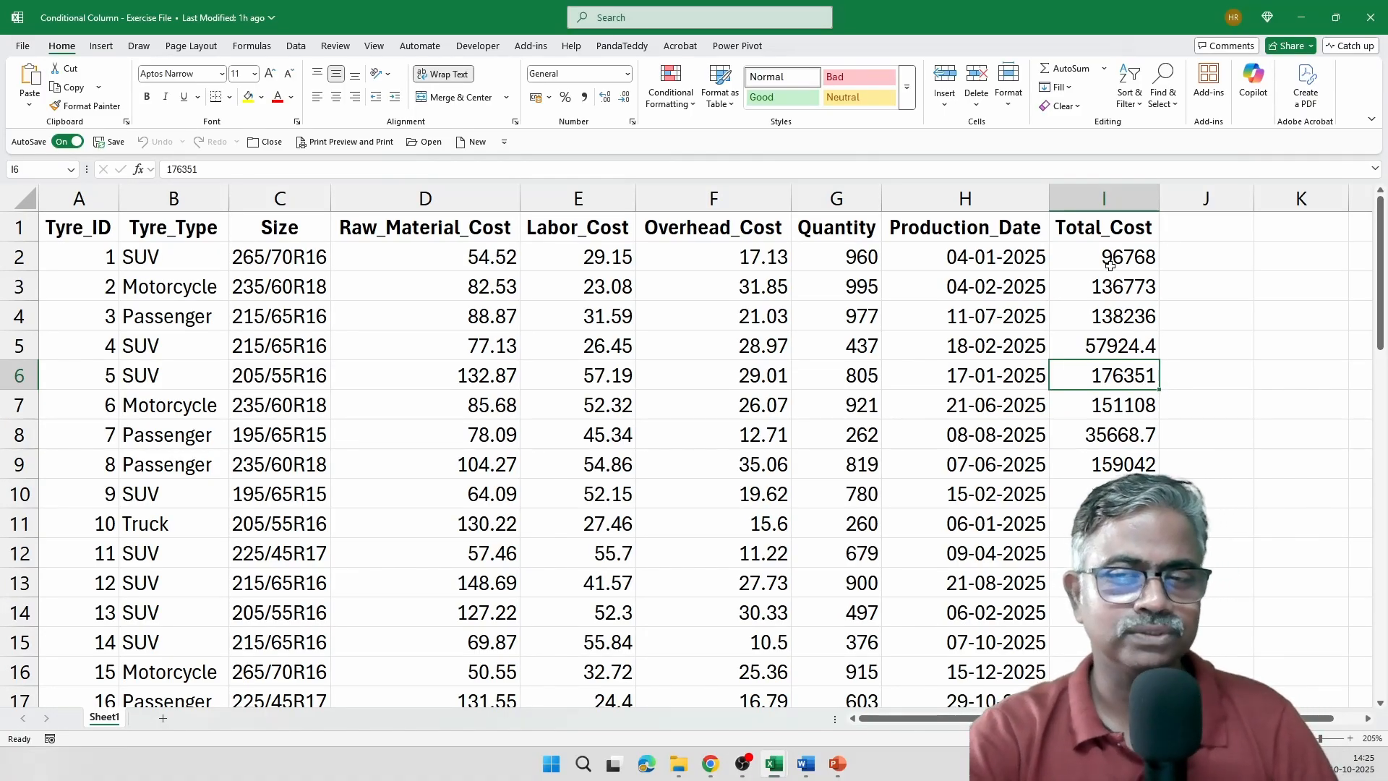
drag(1110, 265, 1117, 553)
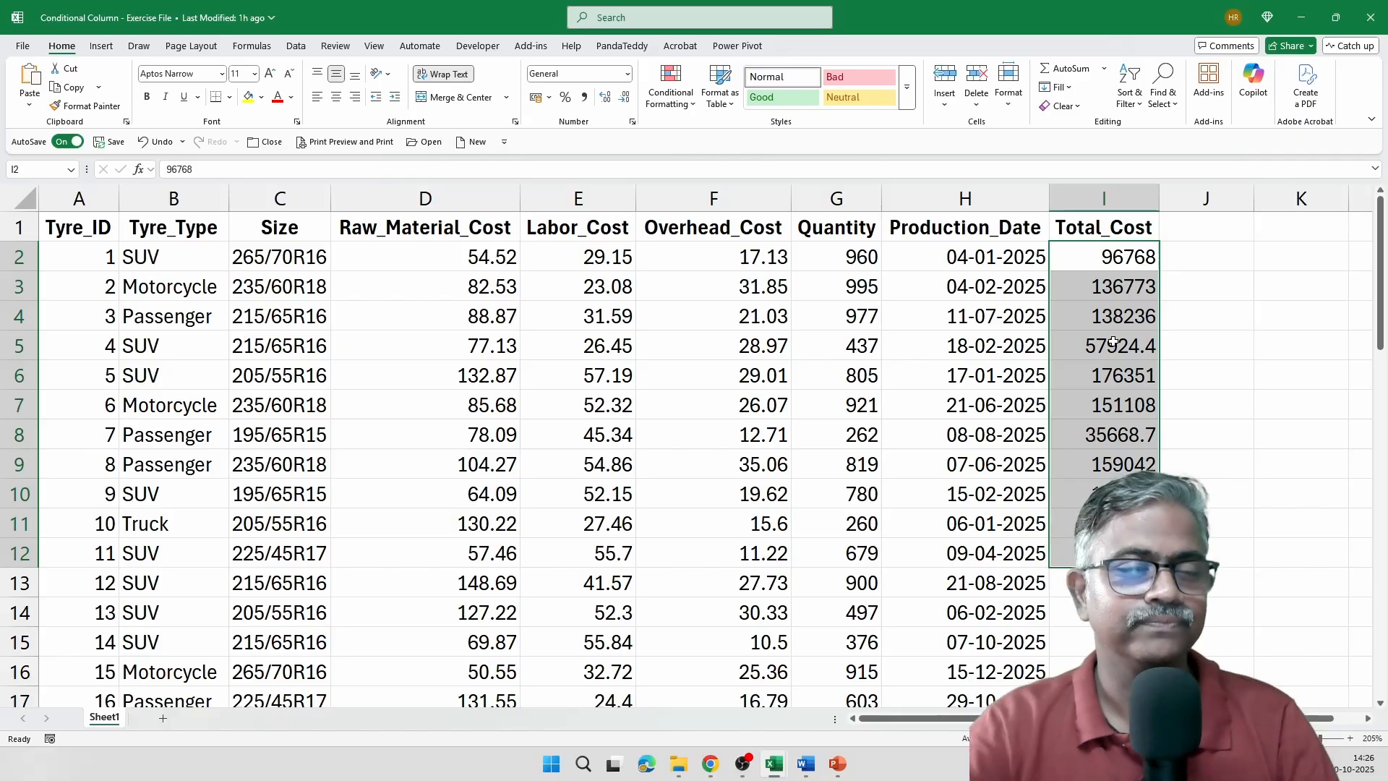
click(277, 147)
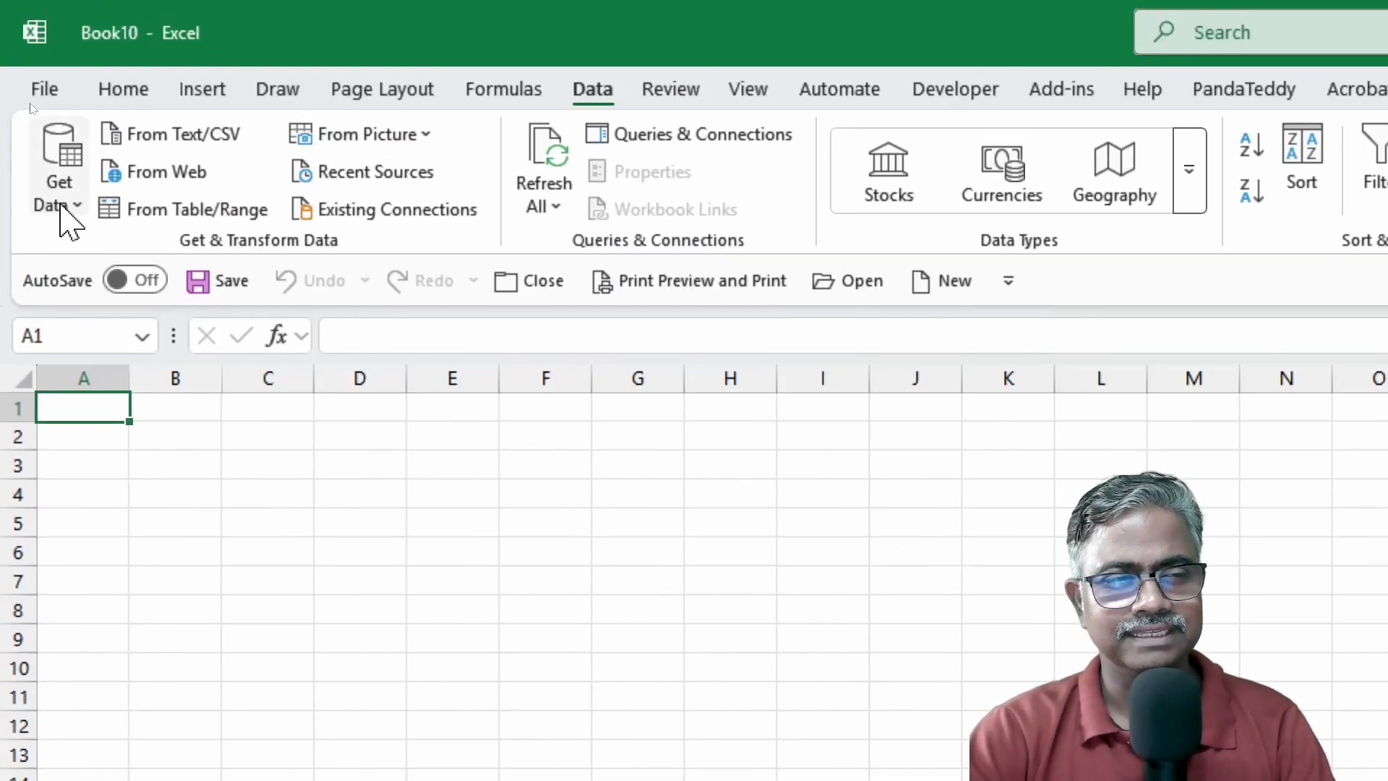
Launch Power Query Editor and import the Conditional Column - Exercise File workbook as a new source.
click(60, 194)
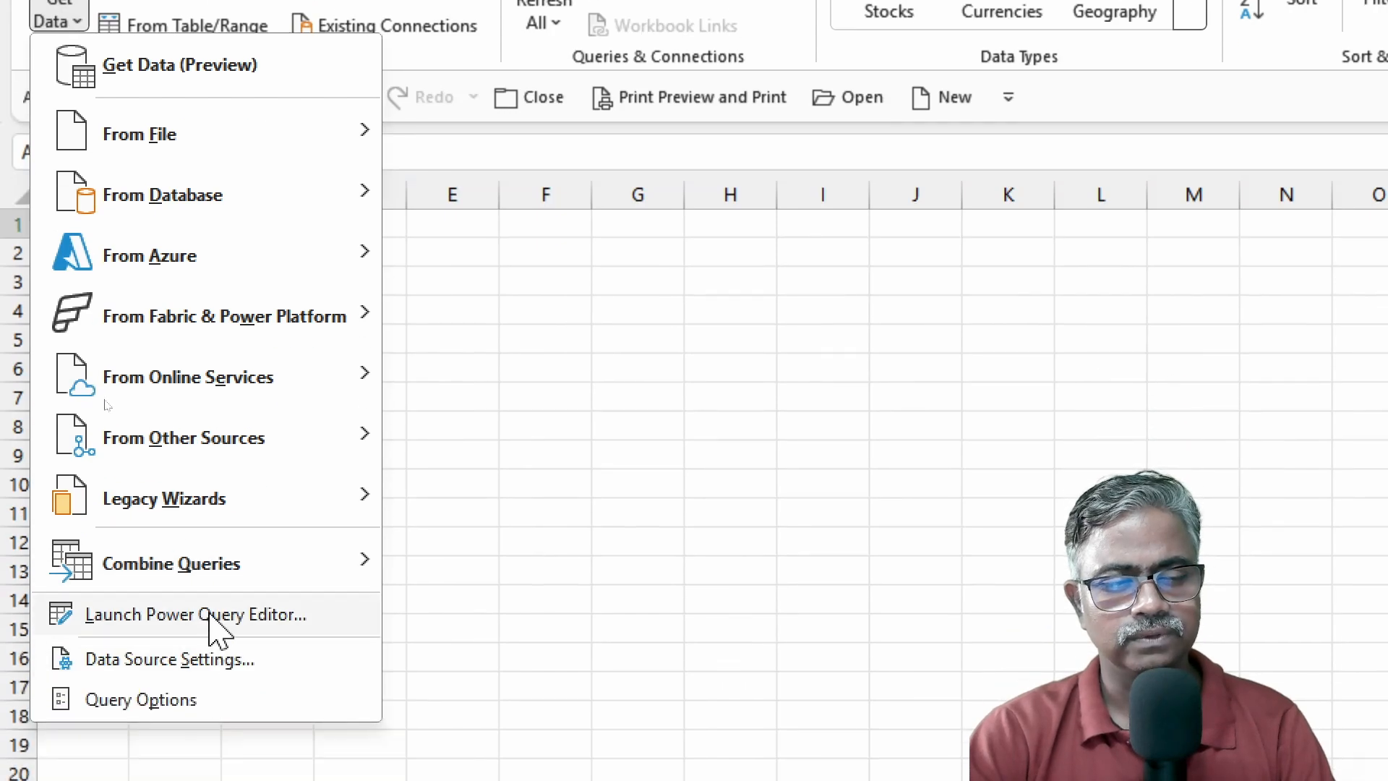
click(210, 615)
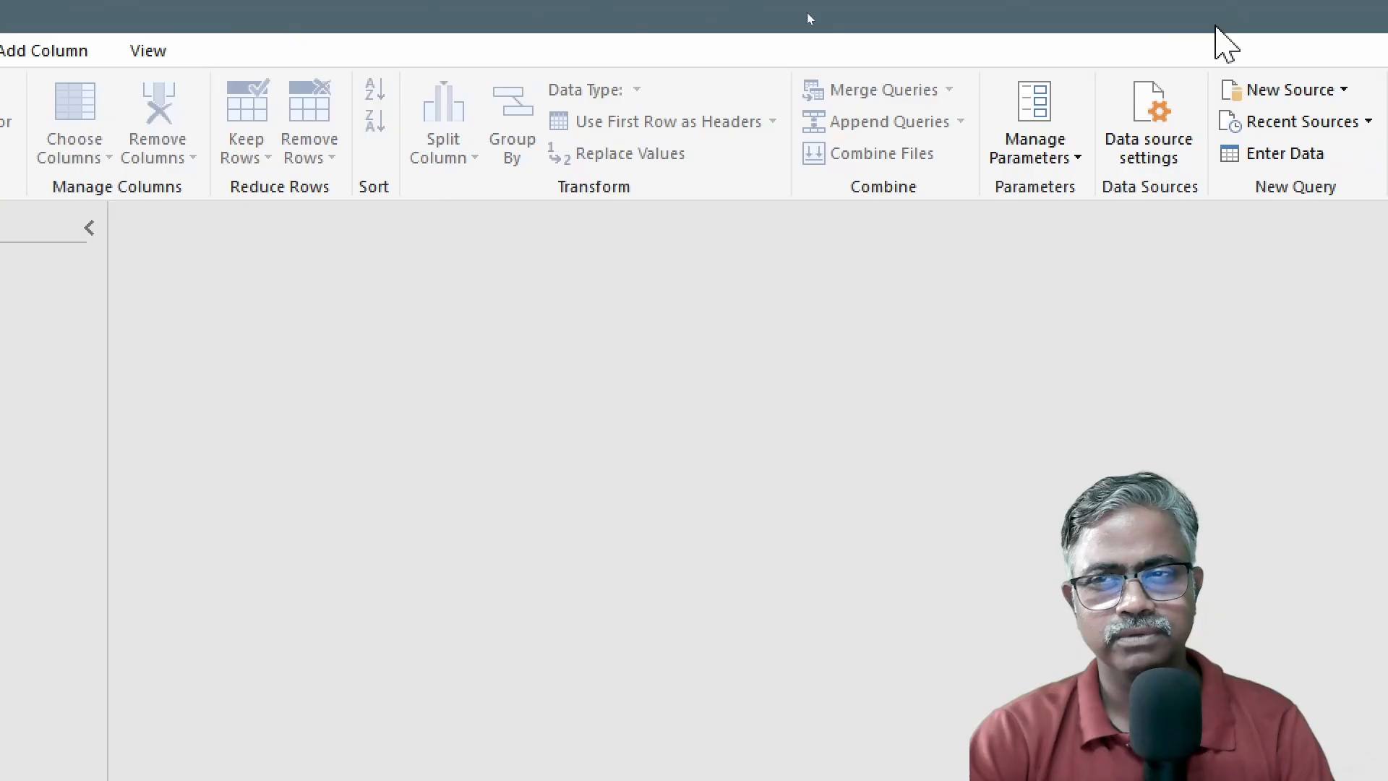
click(1341, 87)
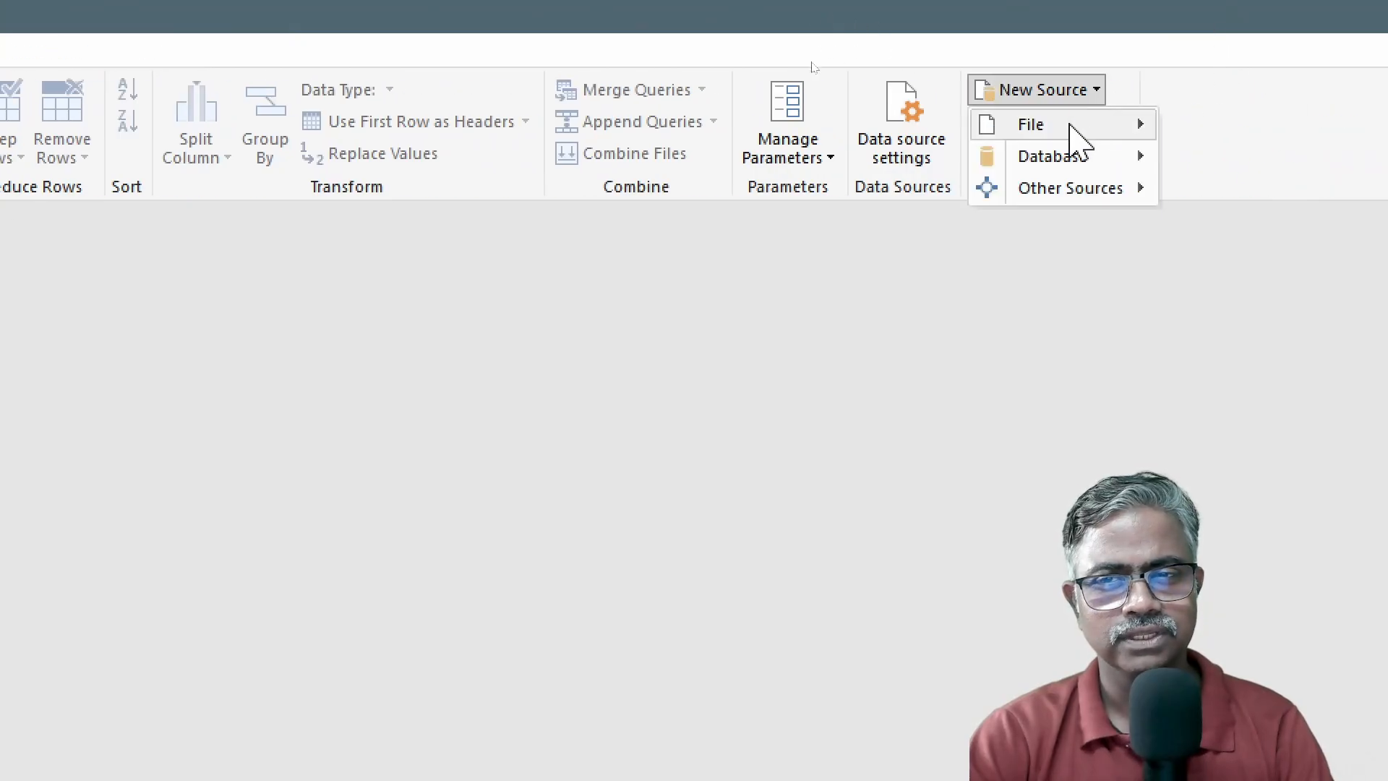
mouse_move(1076, 130)
click(1218, 145)
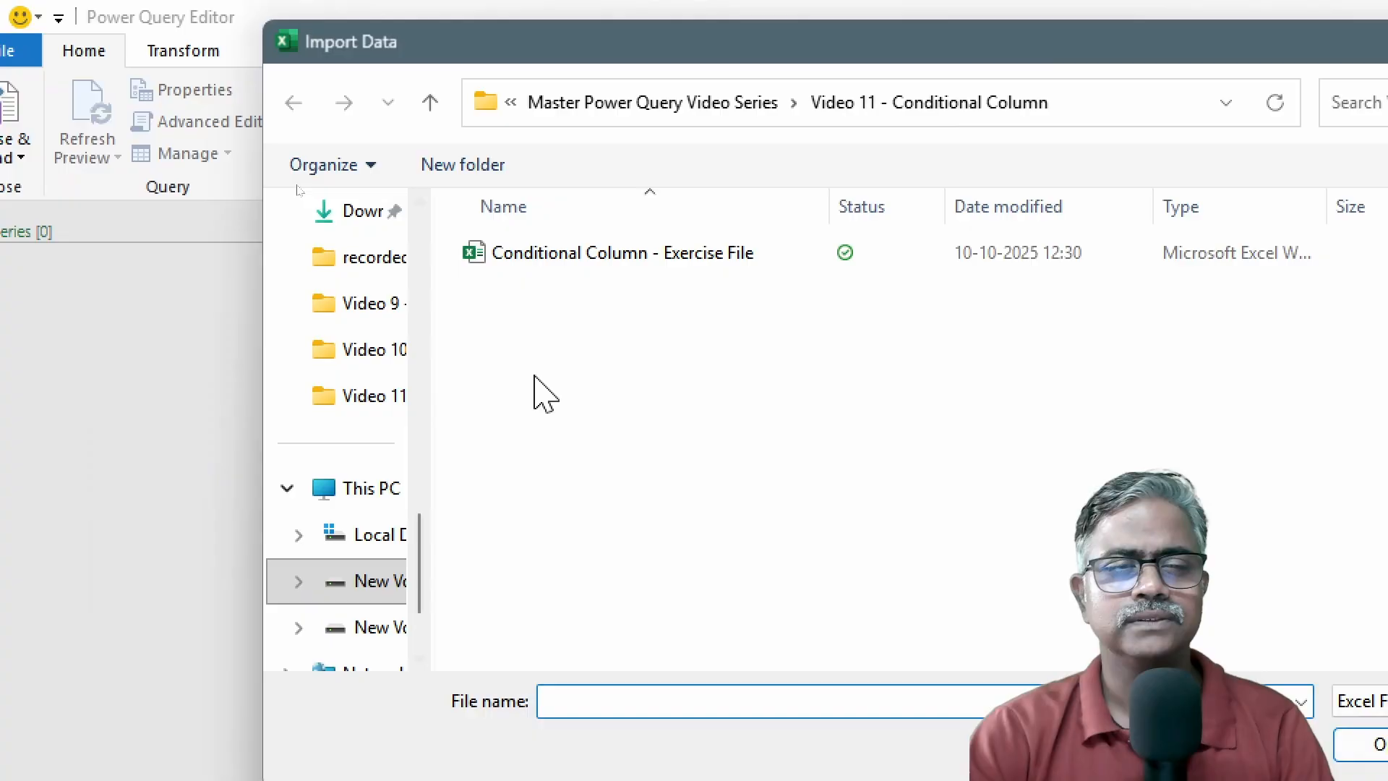
click(658, 261)
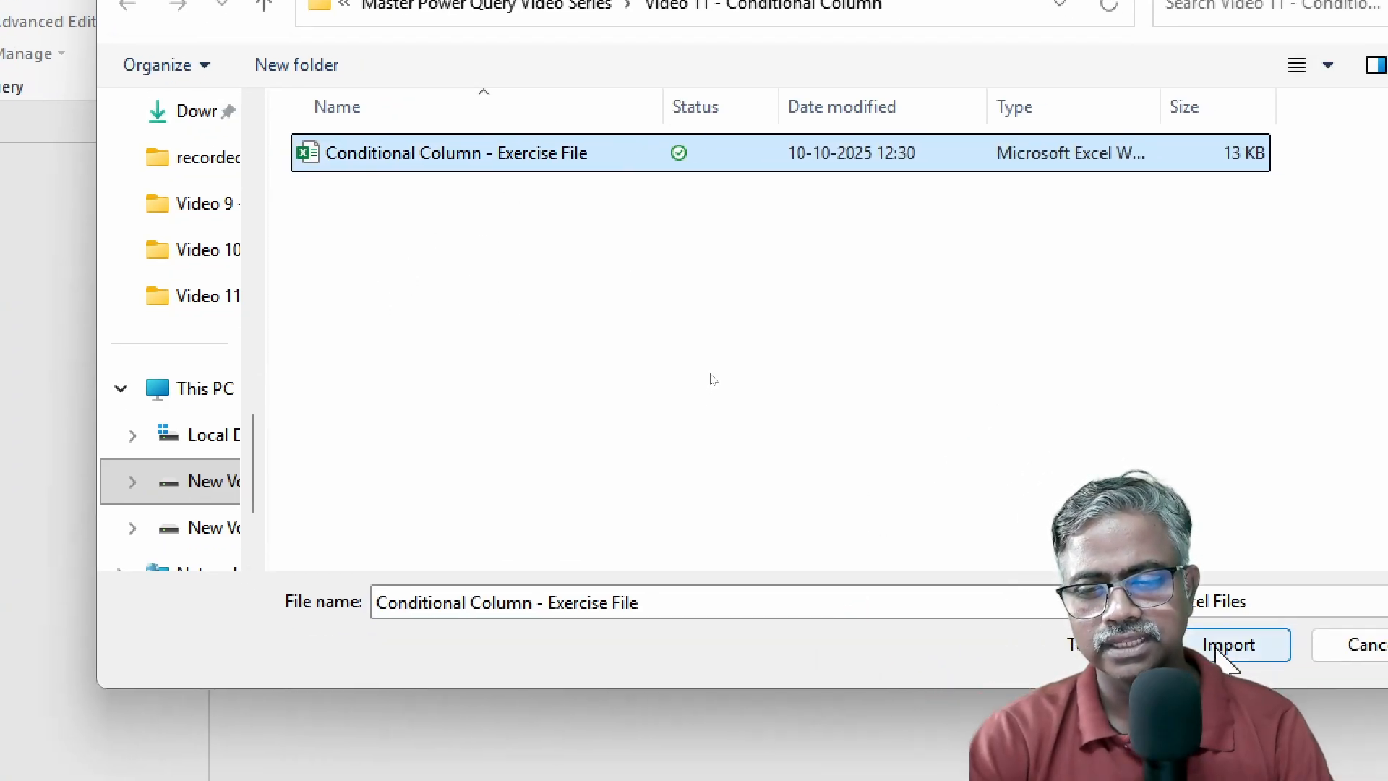
key(Return)
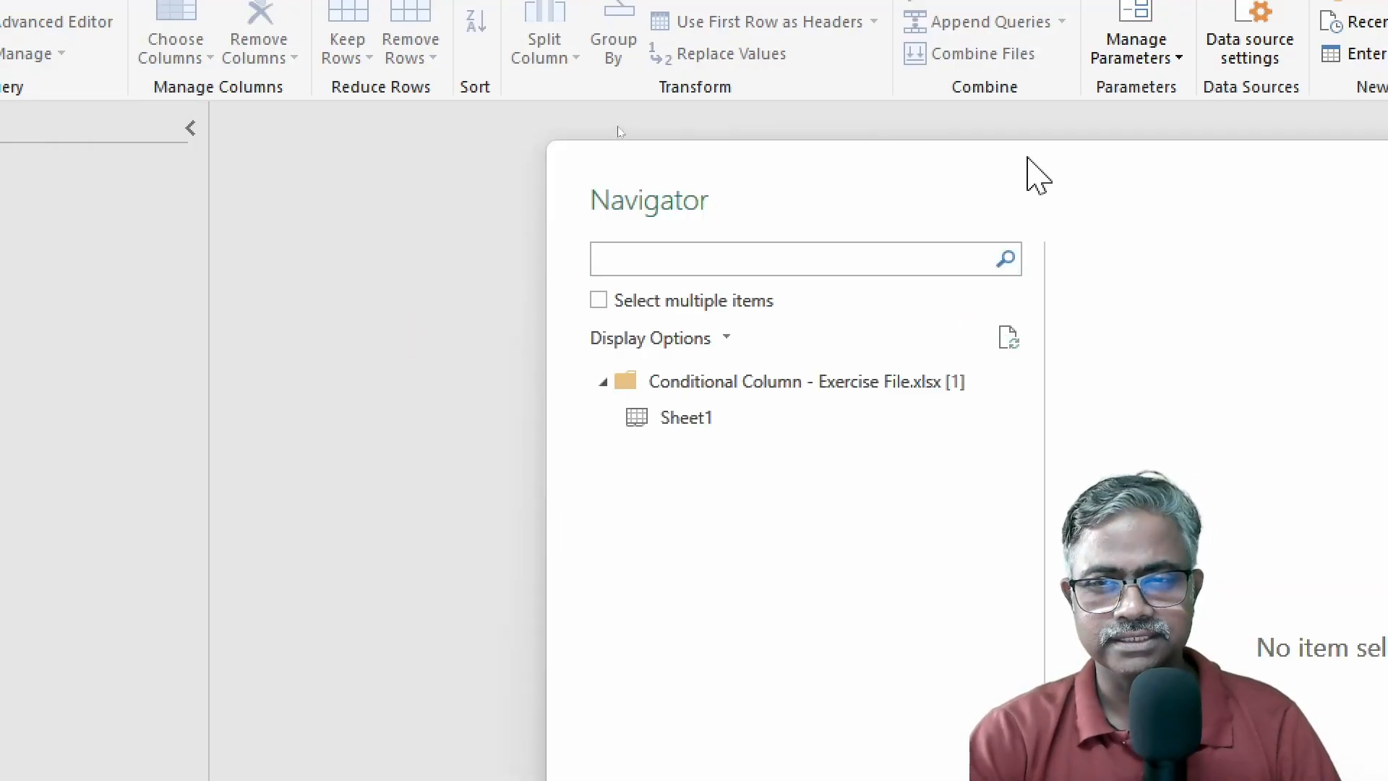
Load Sheet1 into Power Query Editor and select its Total_Cost column.
drag(1027, 159, 564, 27)
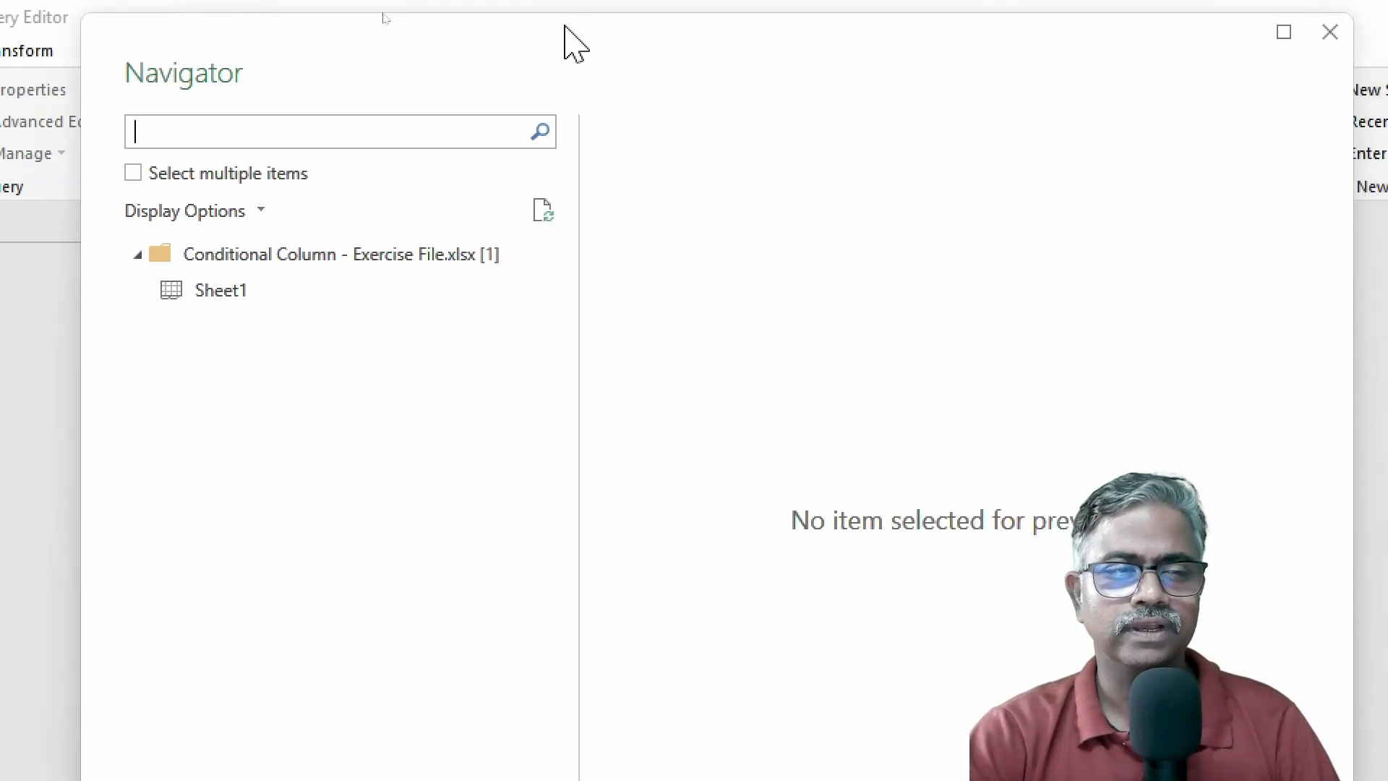
click(263, 300)
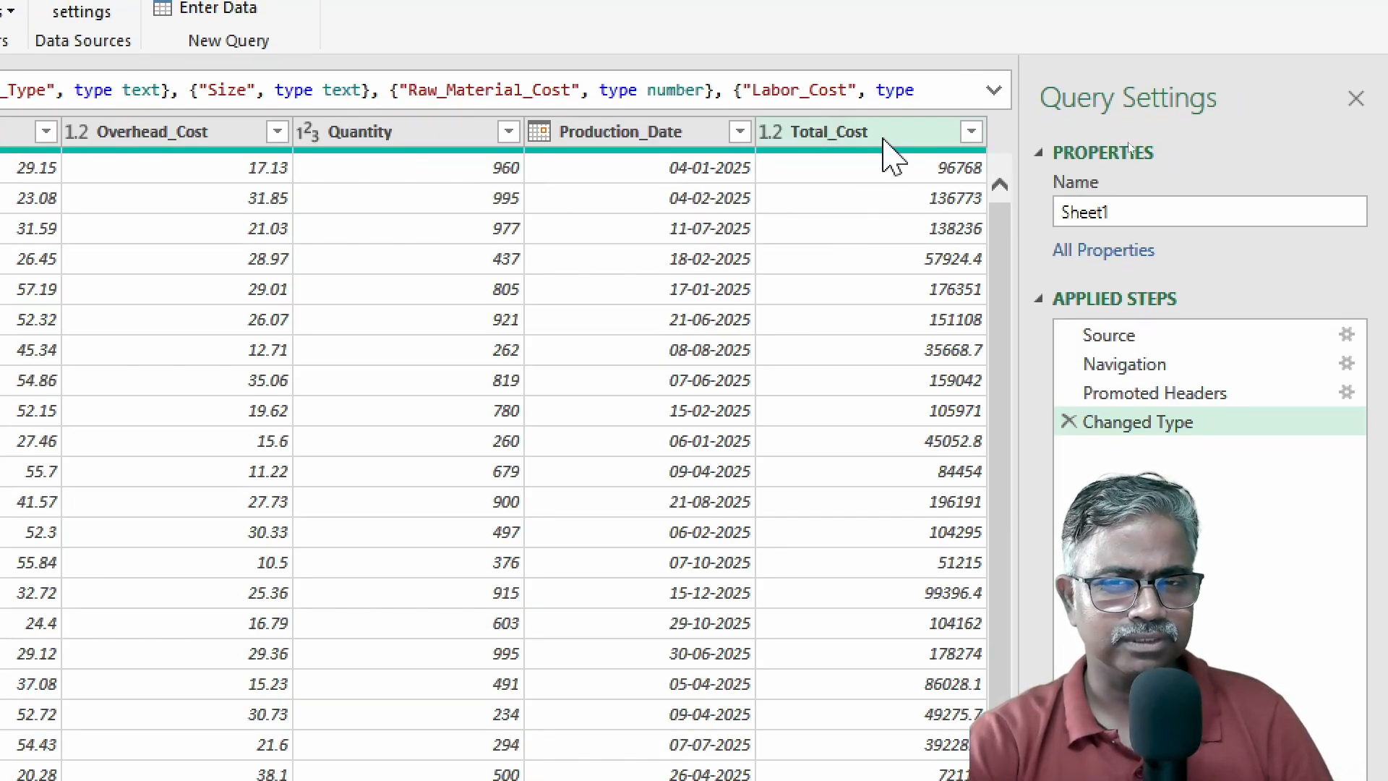
click(891, 137)
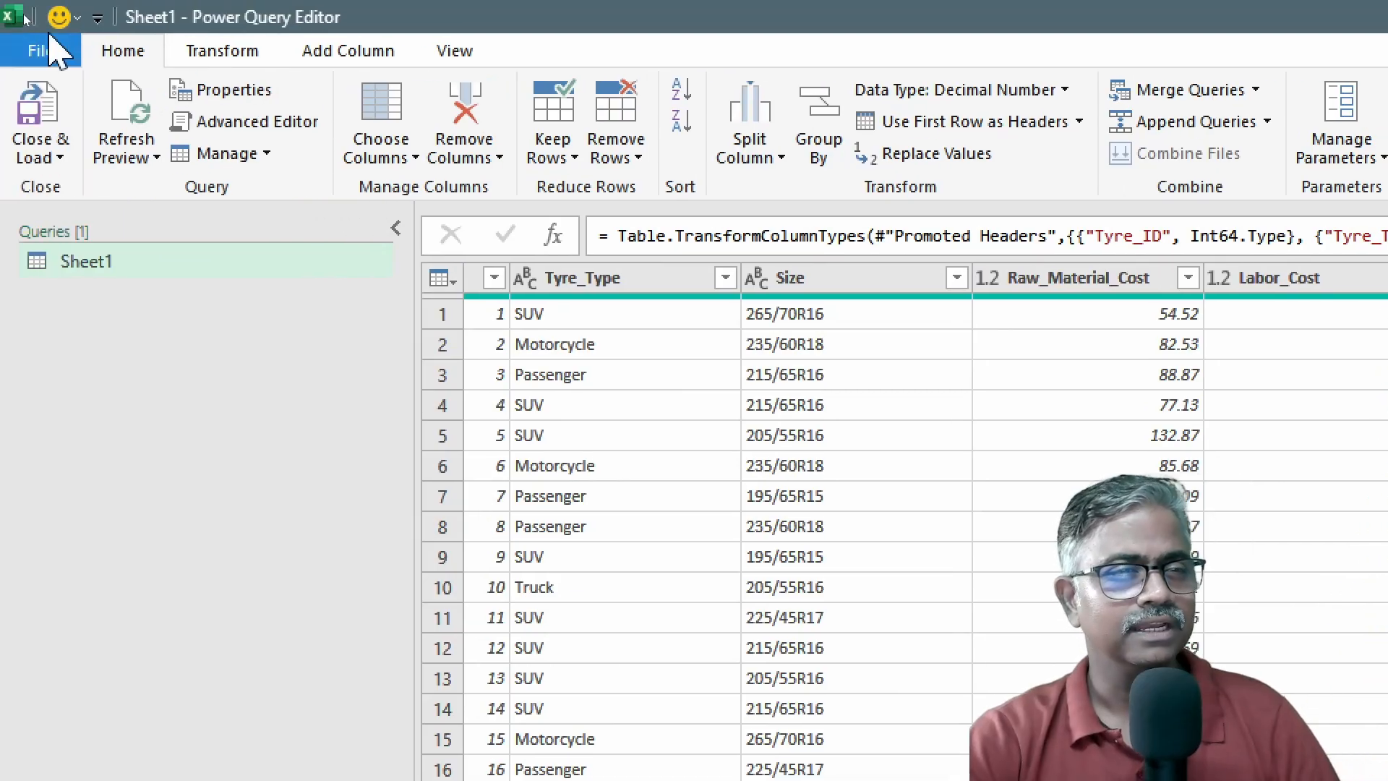
Start a conditional column and rename it from 'Custom' to 'Cost Category'.
click(353, 52)
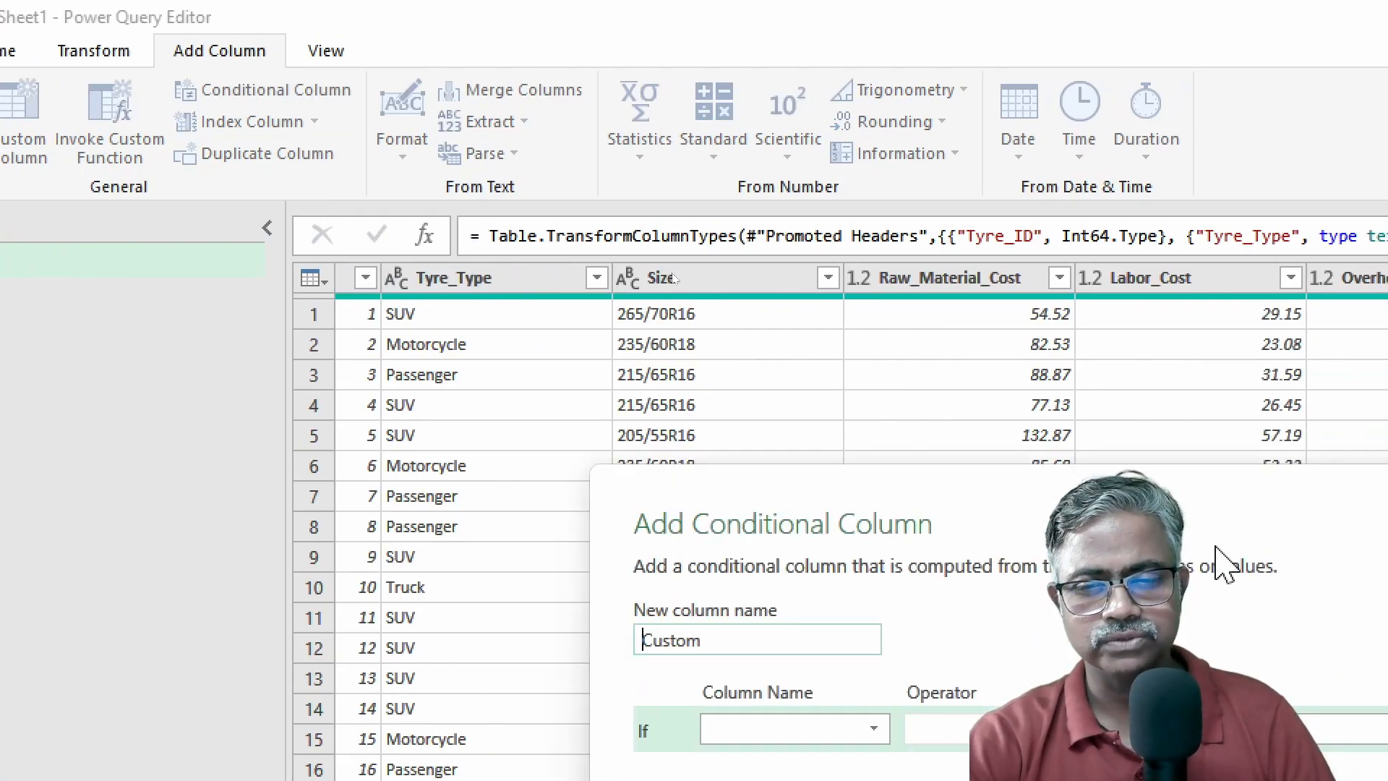
drag(880, 185, 620, 102)
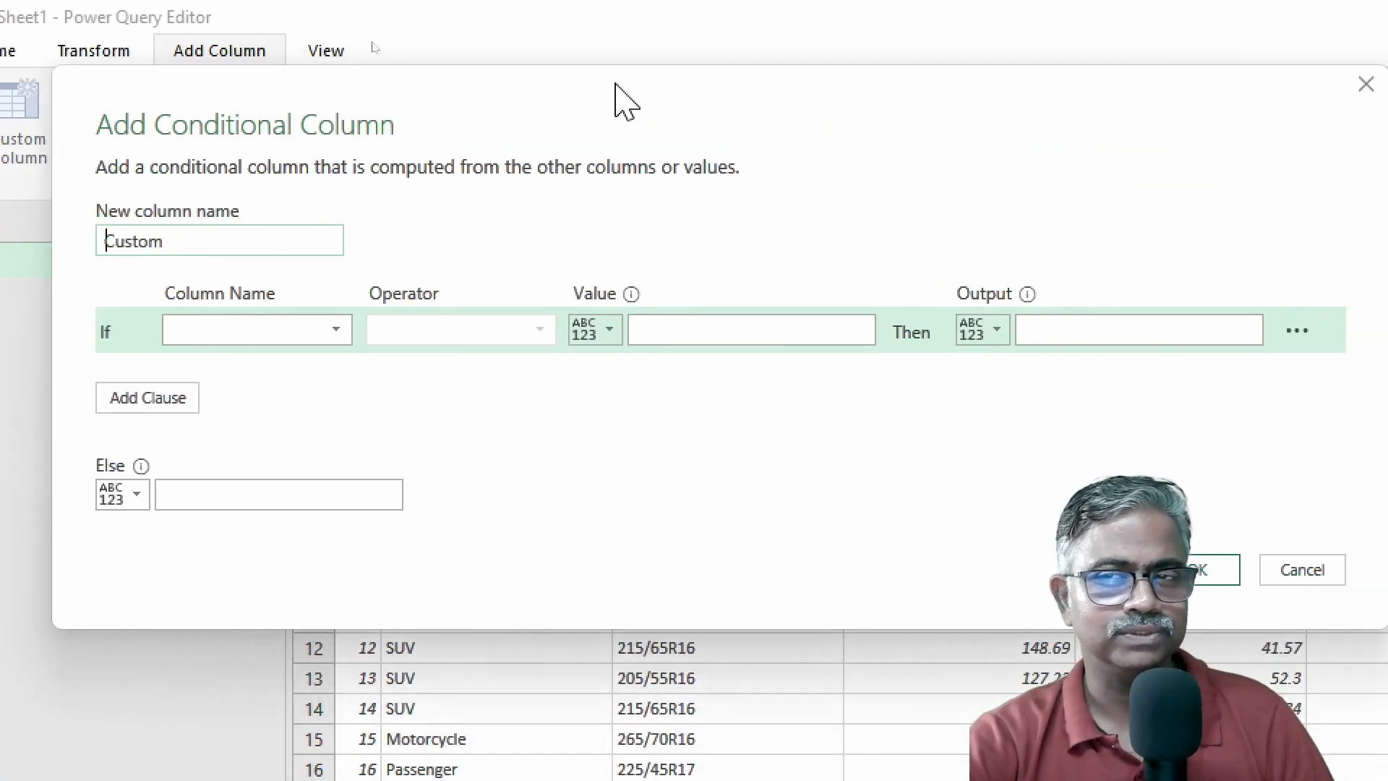
double_click(161, 240)
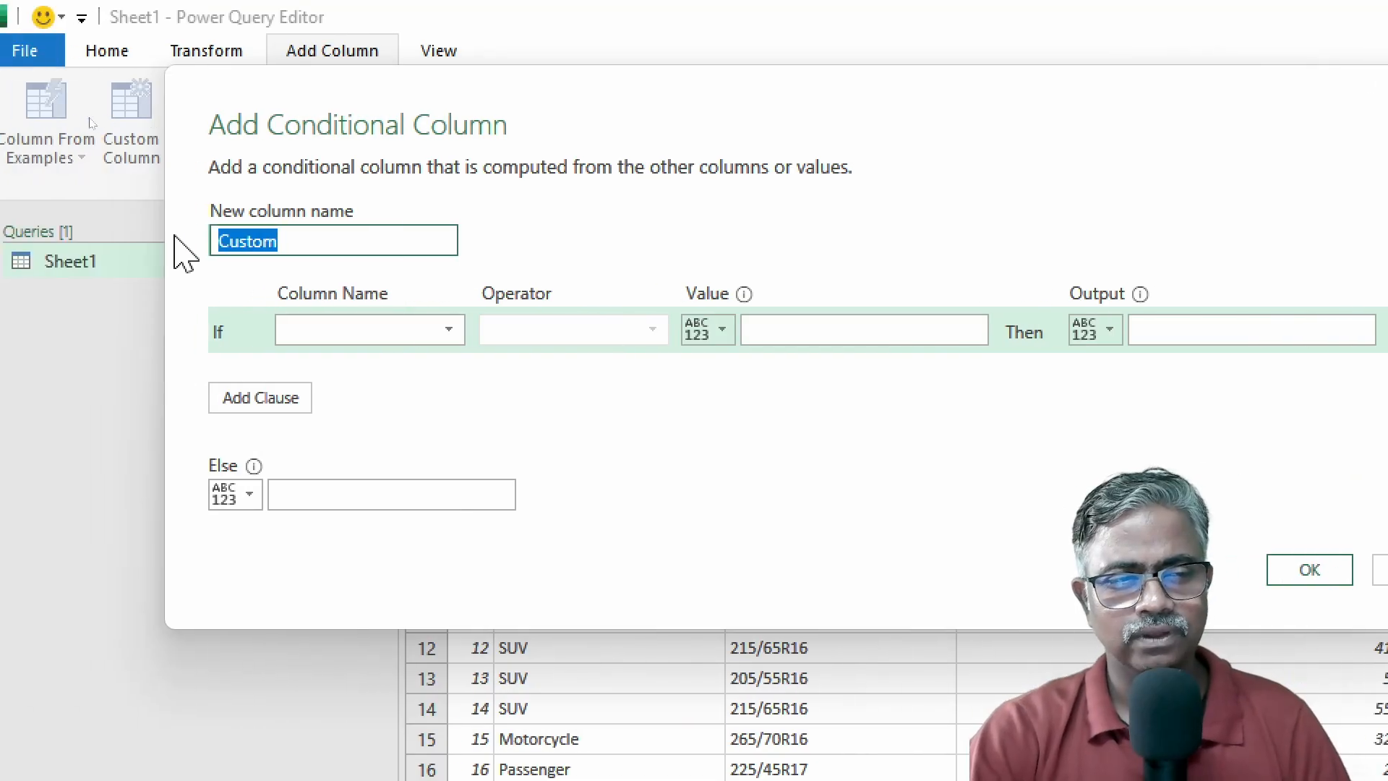
text(C)
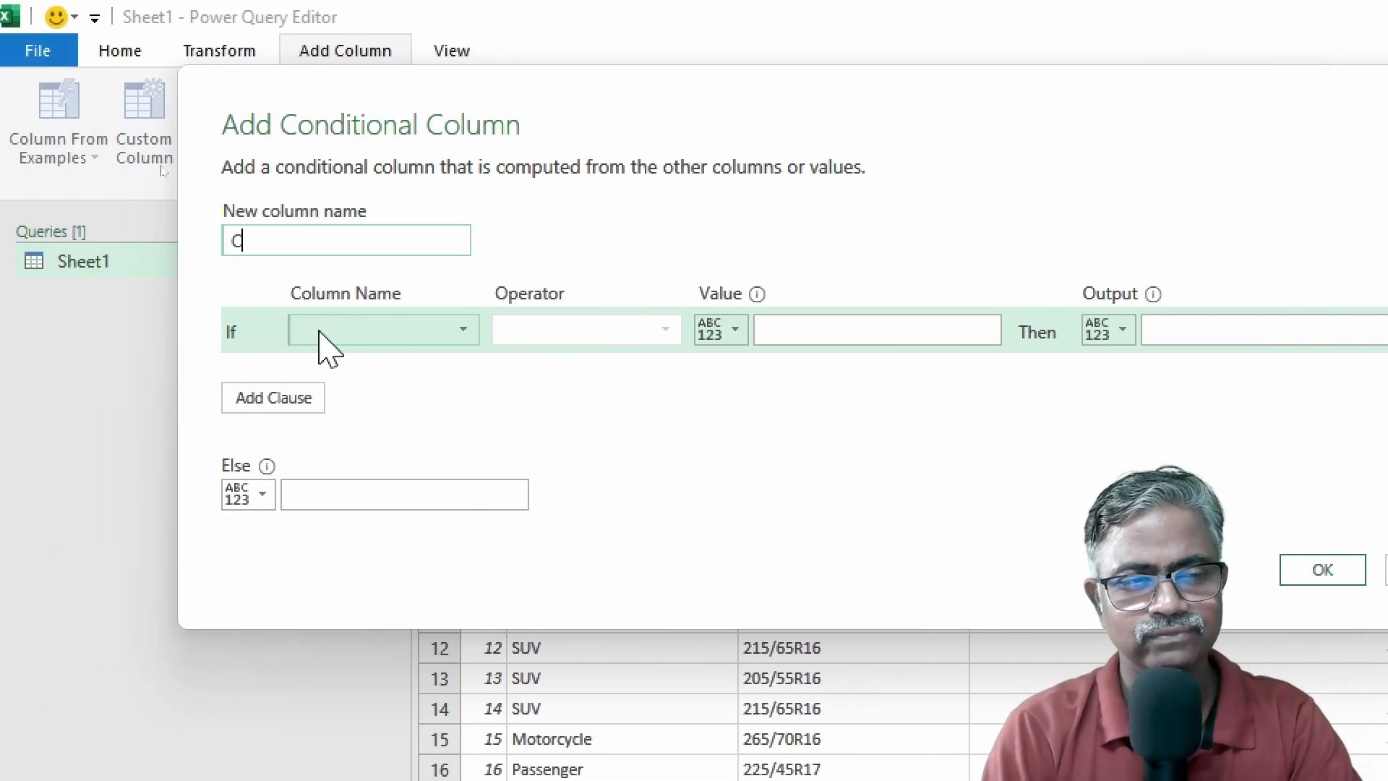
text(ost Category)
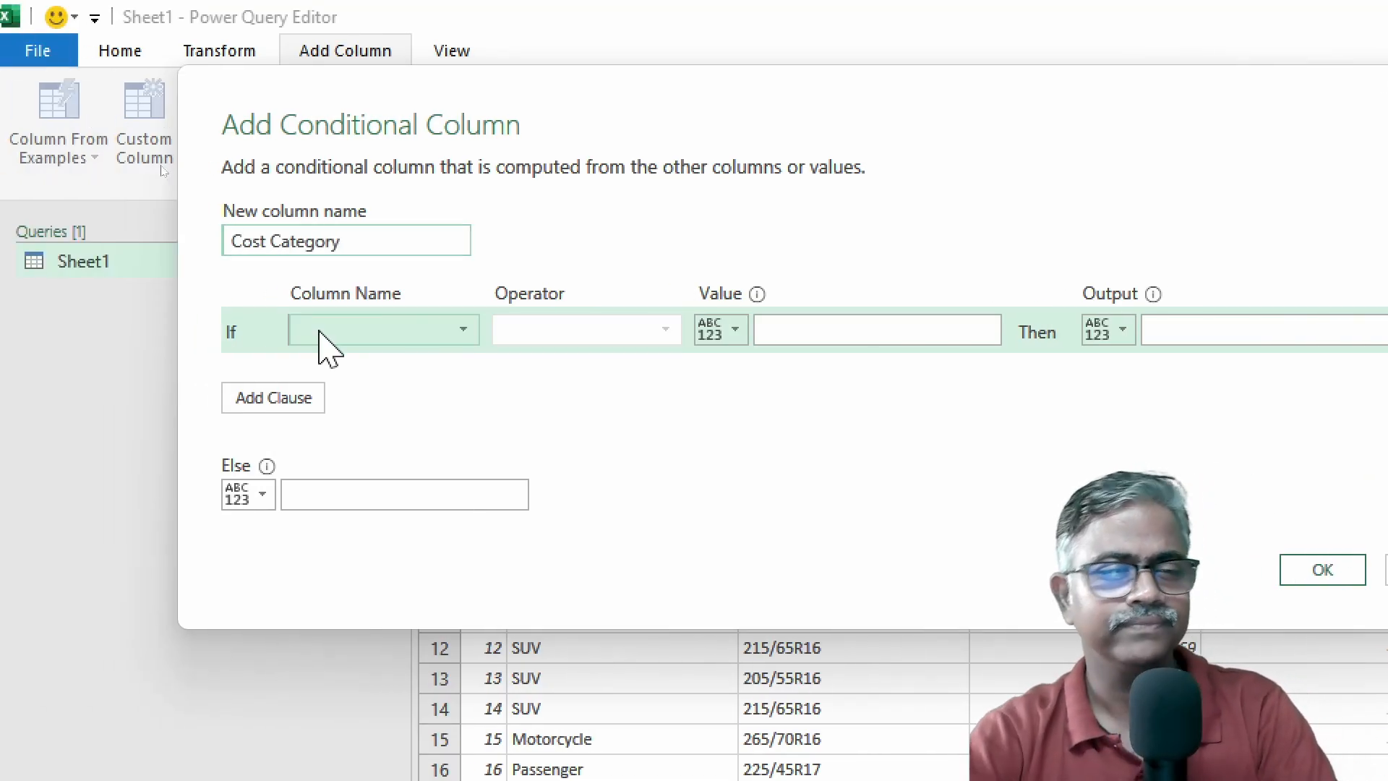
click(319, 331)
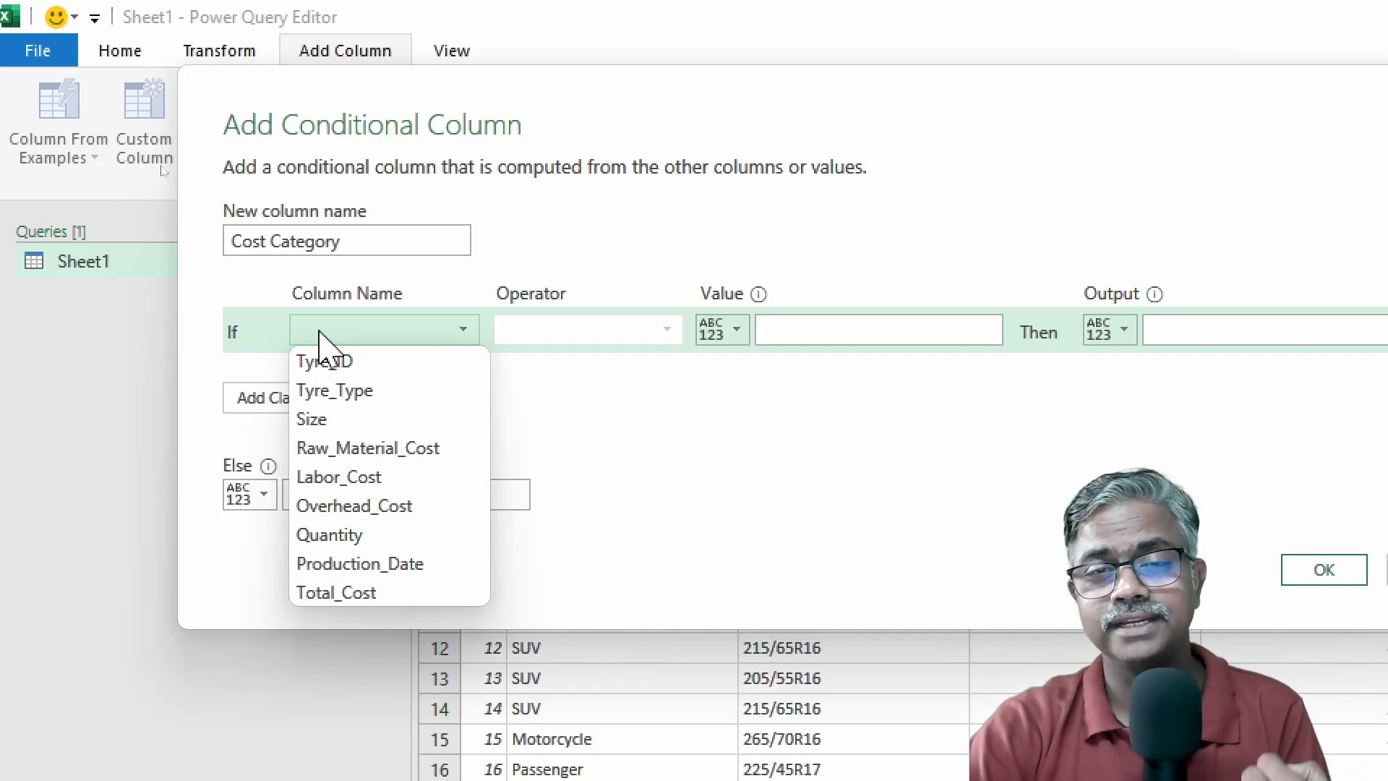
Set the If rule: Total_Cost is less than 50000 outputs Low.
click(394, 591)
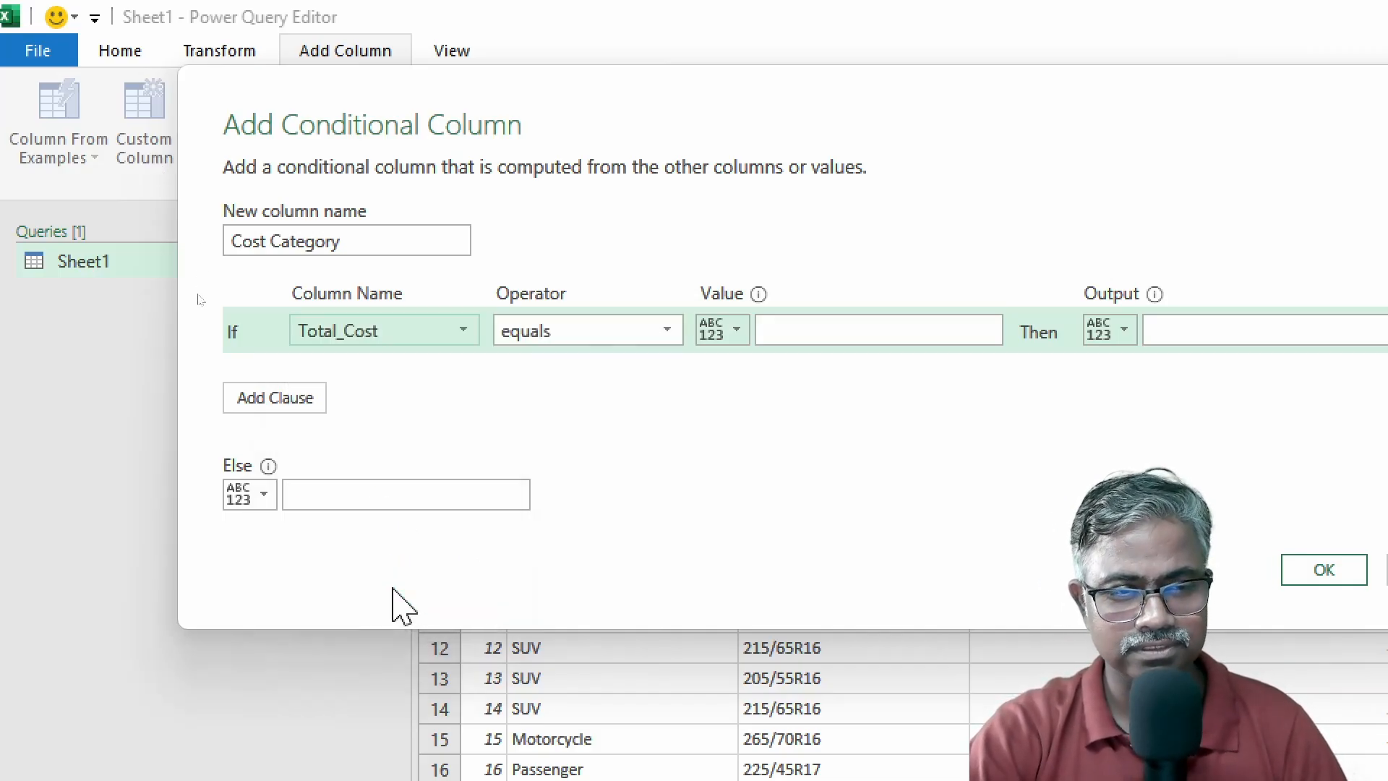
click(665, 330)
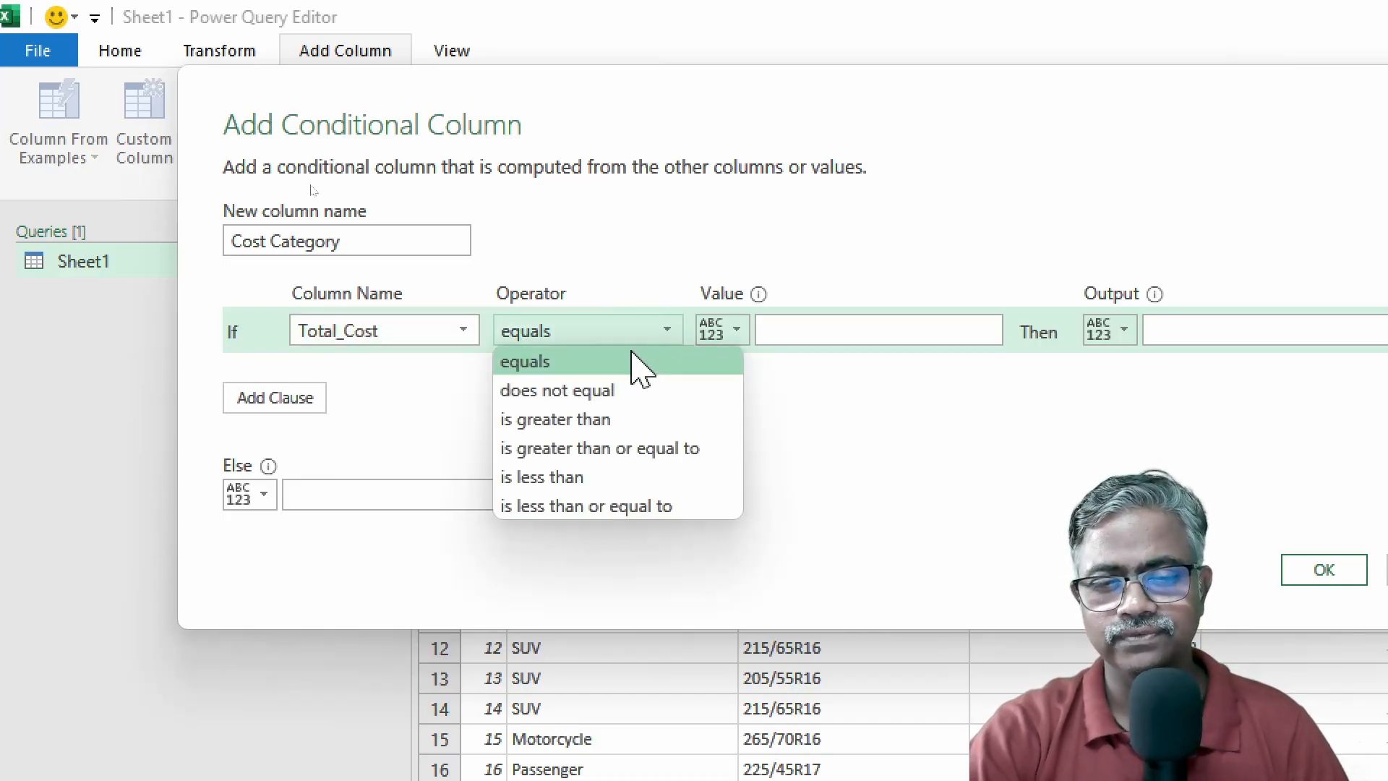
click(581, 477)
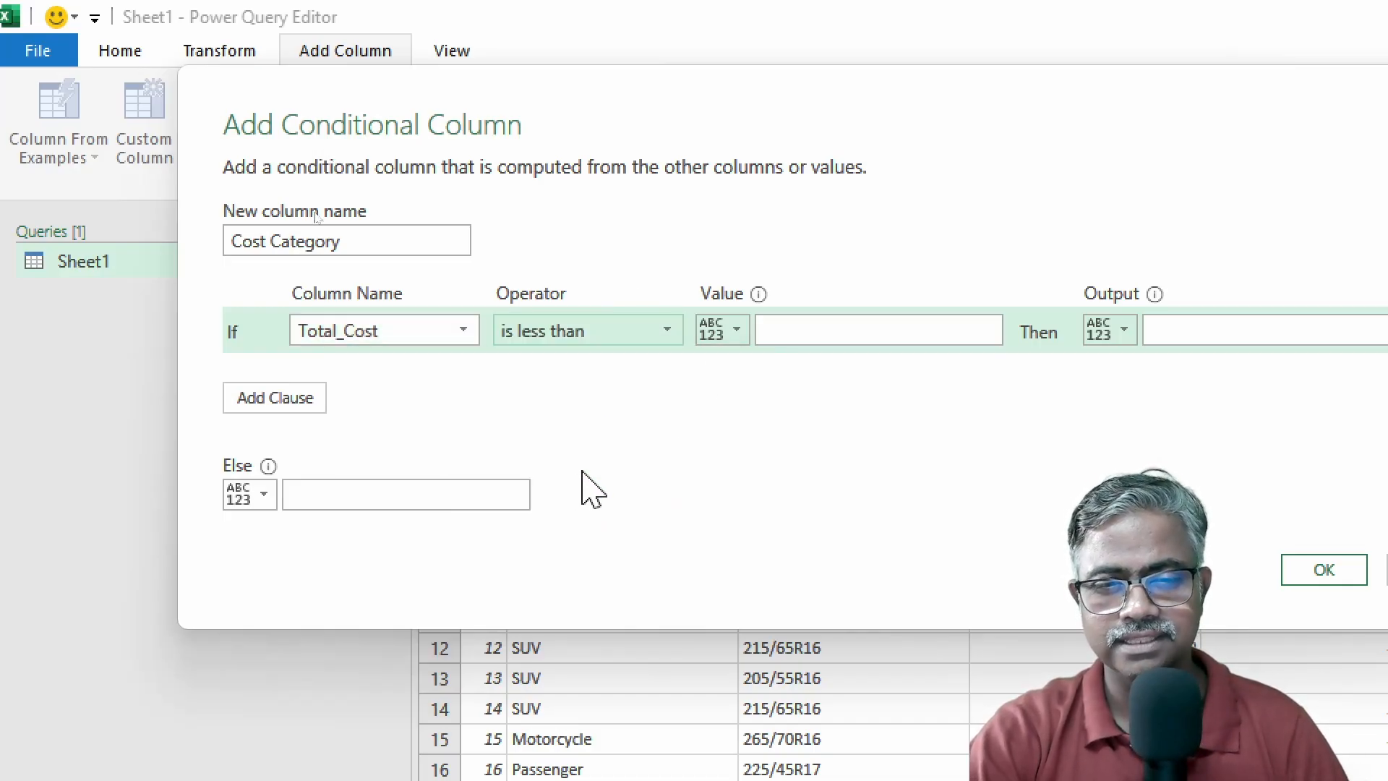
click(821, 331)
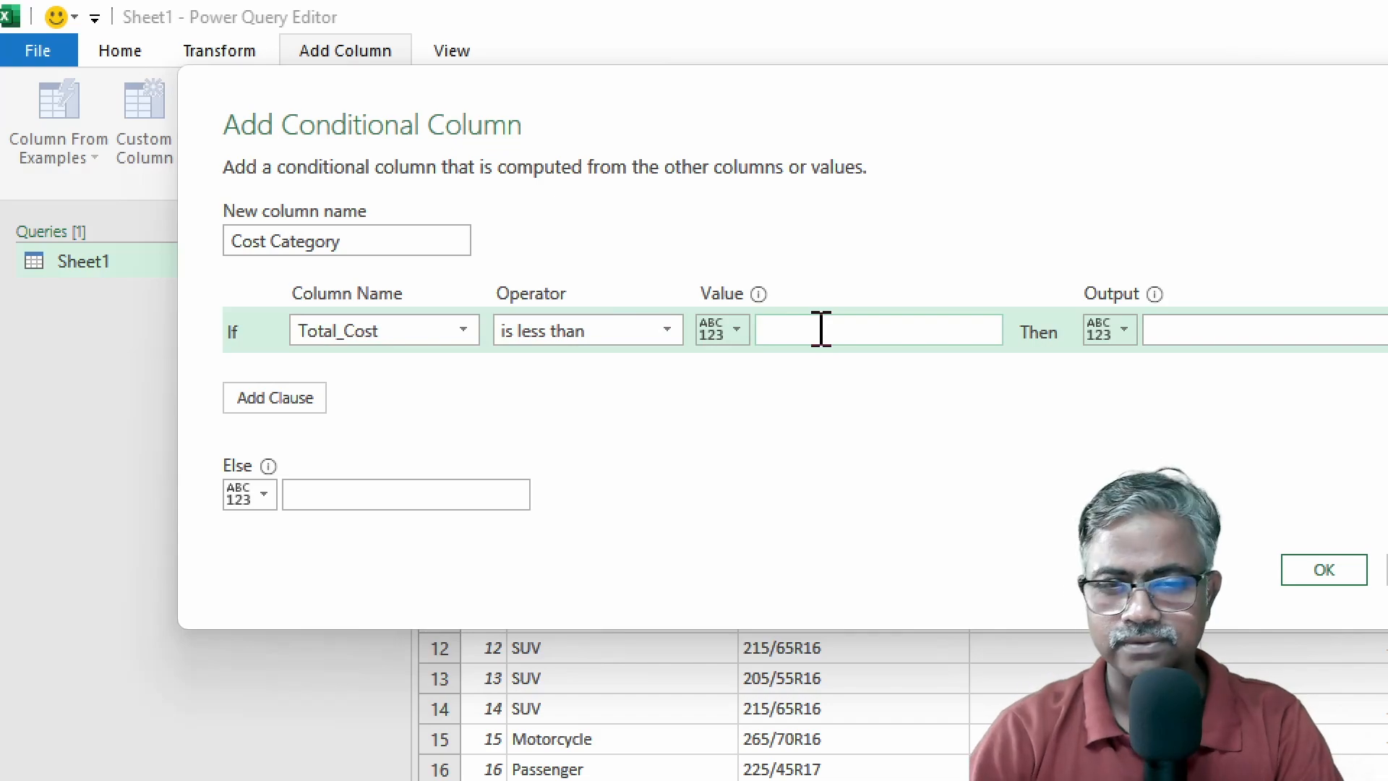
text(50000)
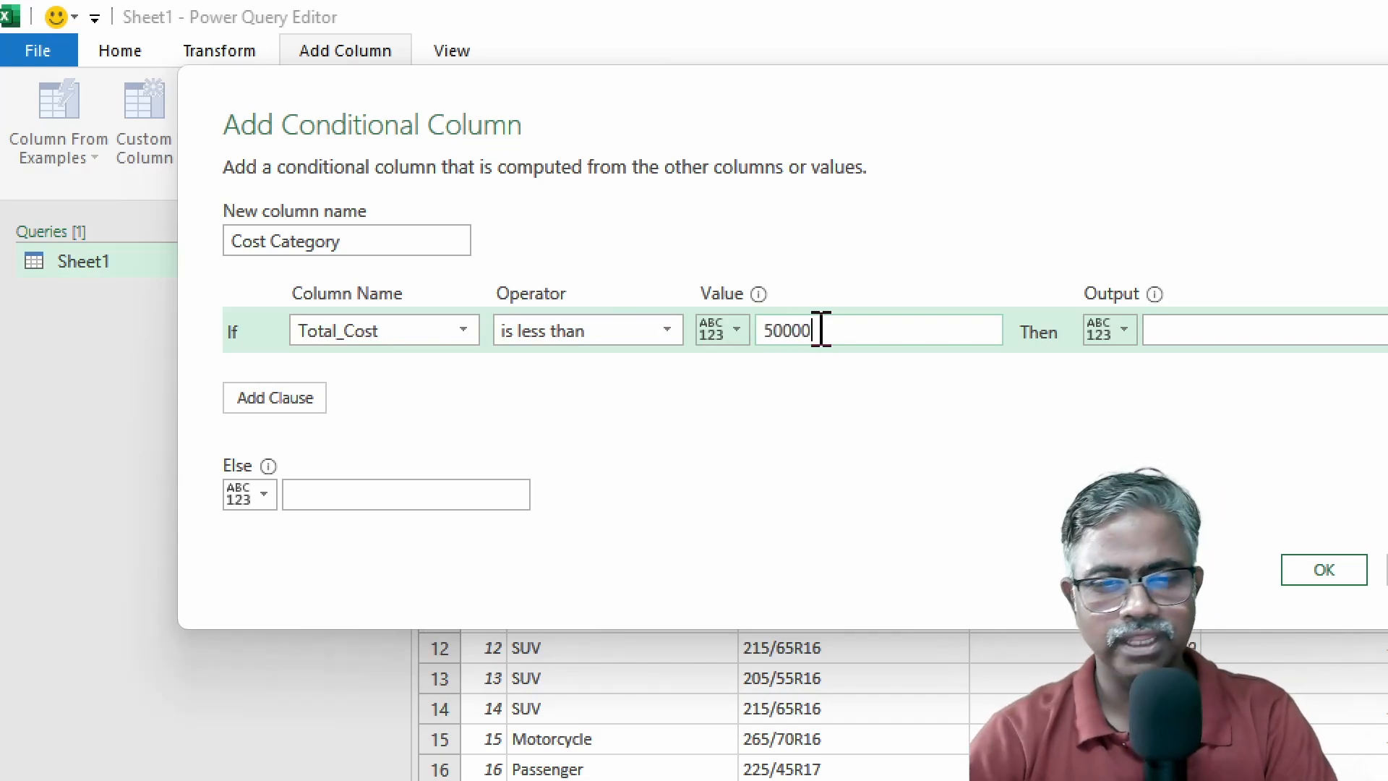
click(712, 331)
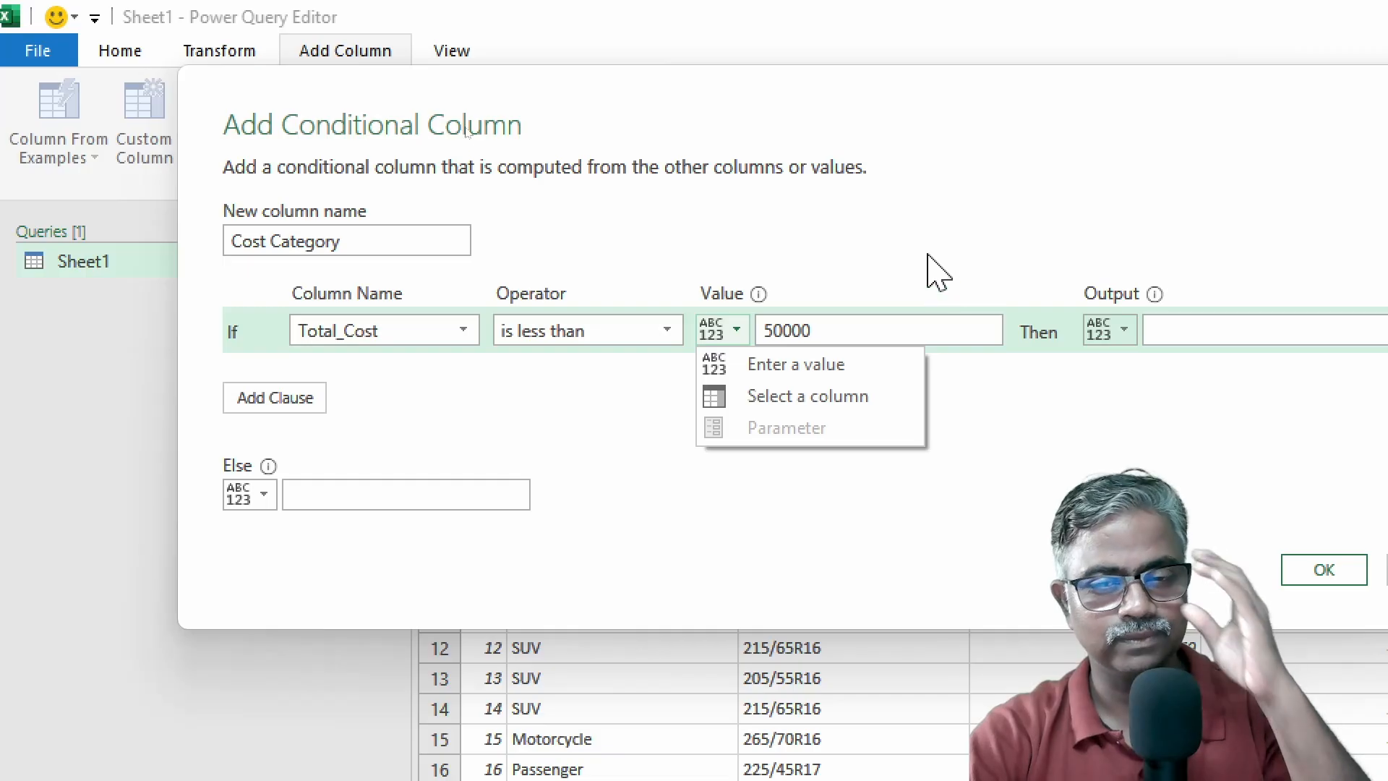
click(1193, 336)
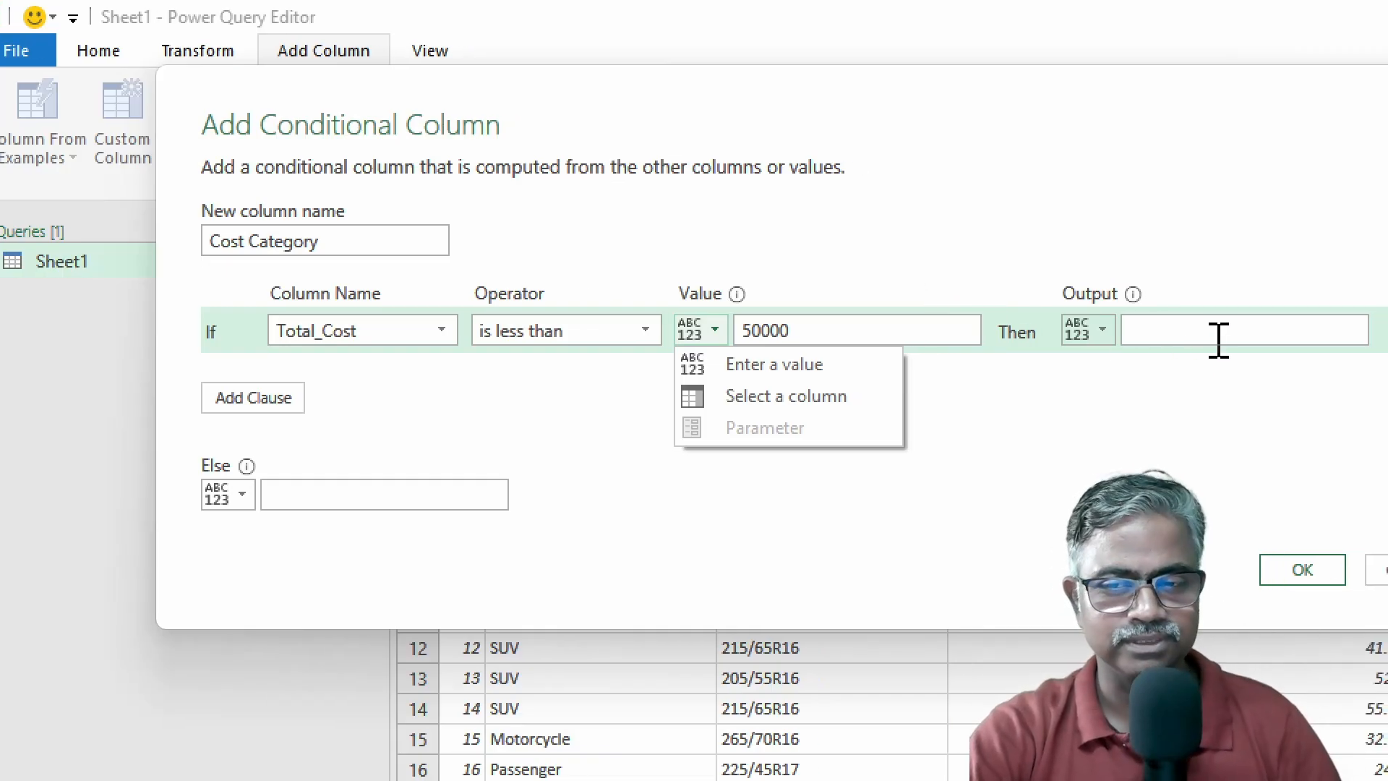
click(1096, 327)
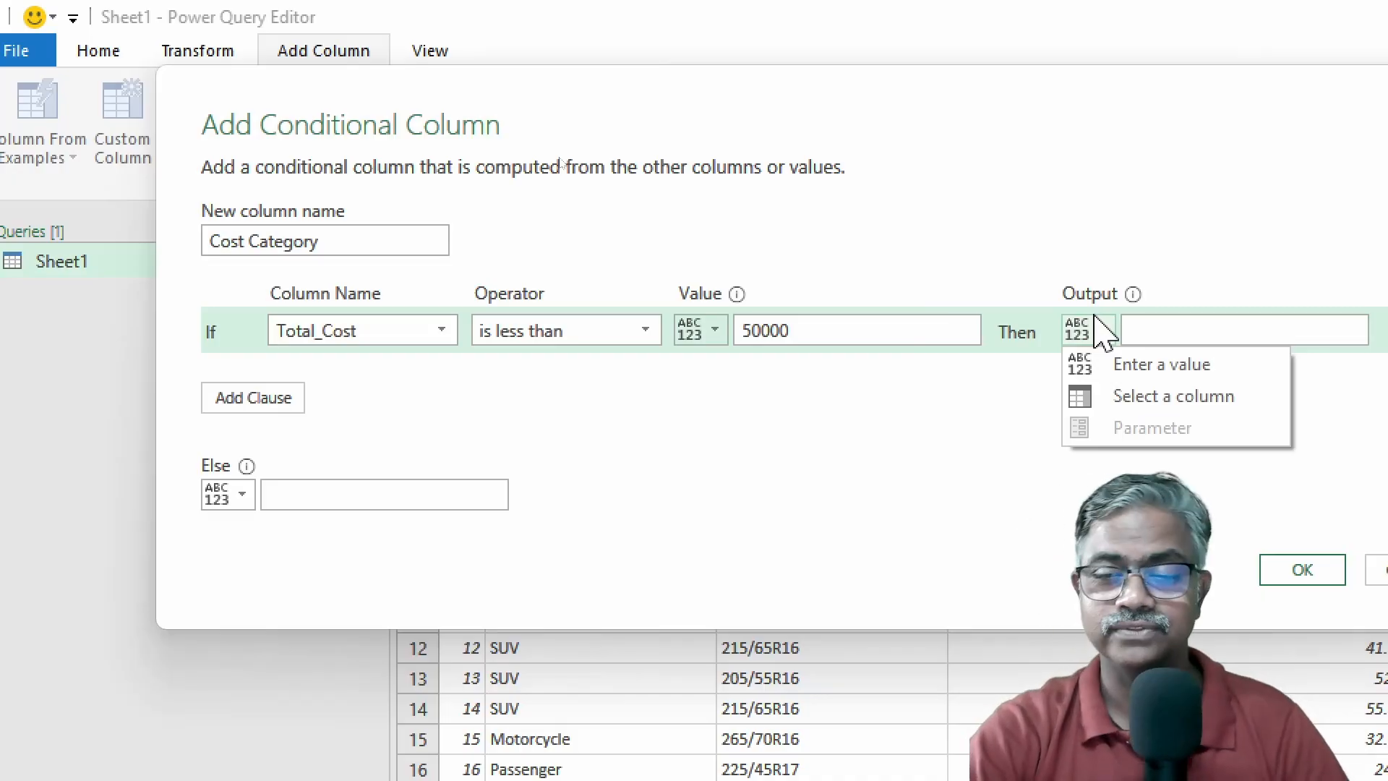
click(1153, 329)
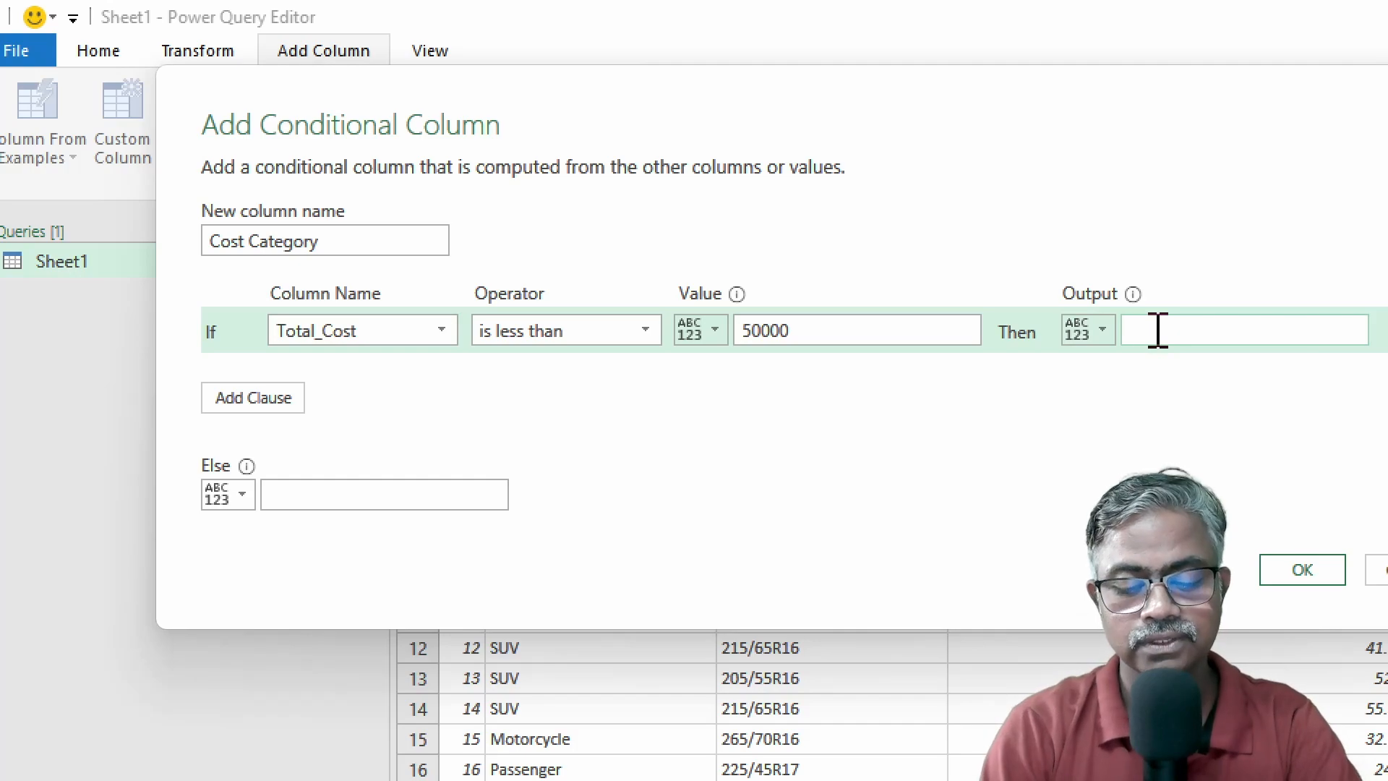
text(Low)
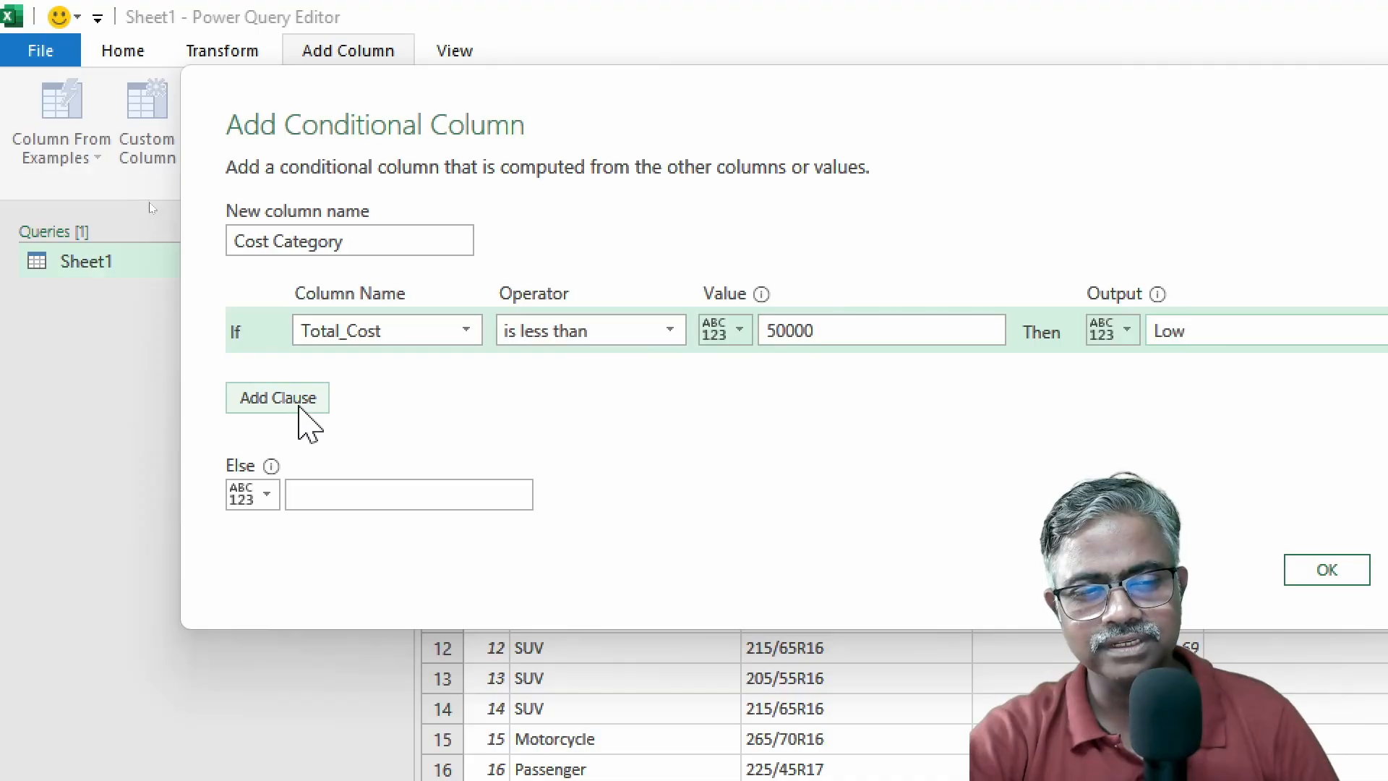
Add an Else If clause: Total_Cost is less than 100000 outputs Medium.
click(299, 408)
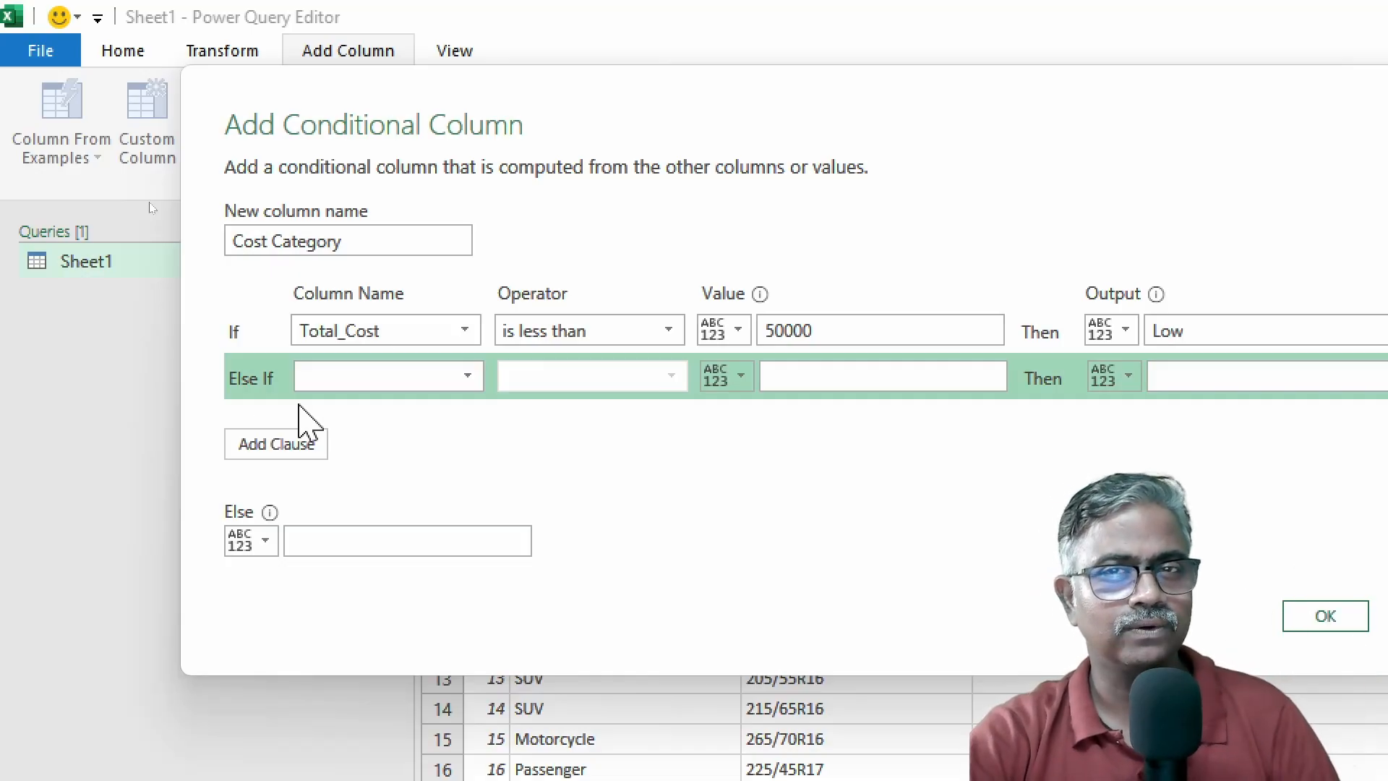
click(396, 383)
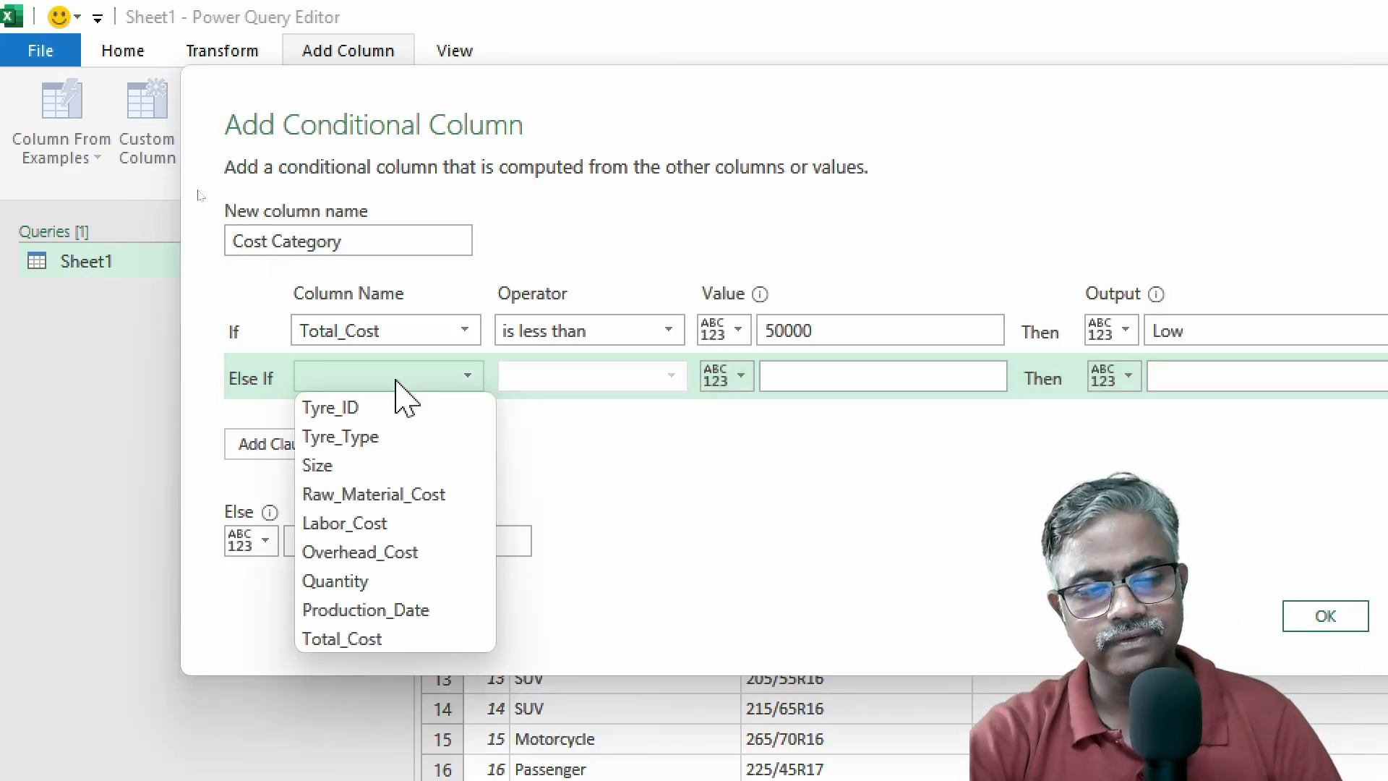
click(384, 639)
click(655, 369)
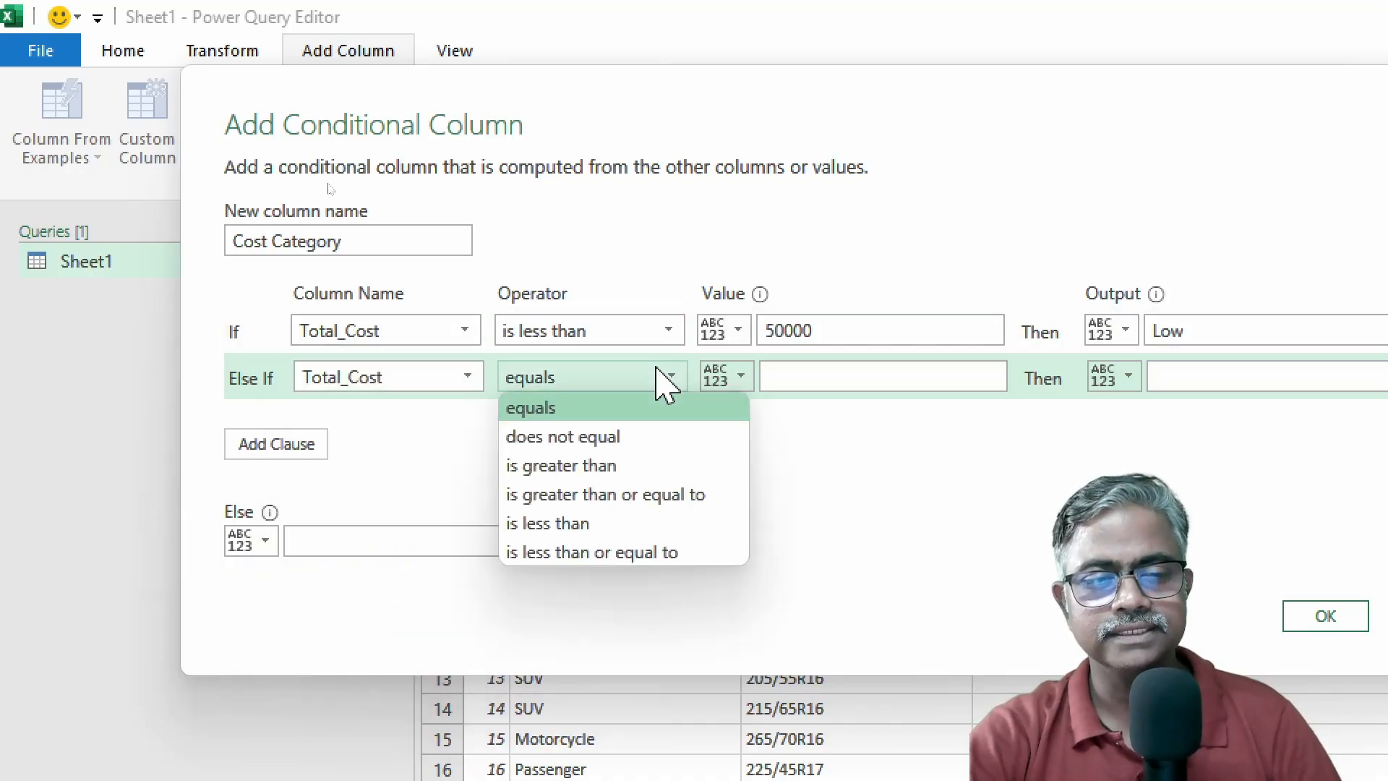
click(571, 523)
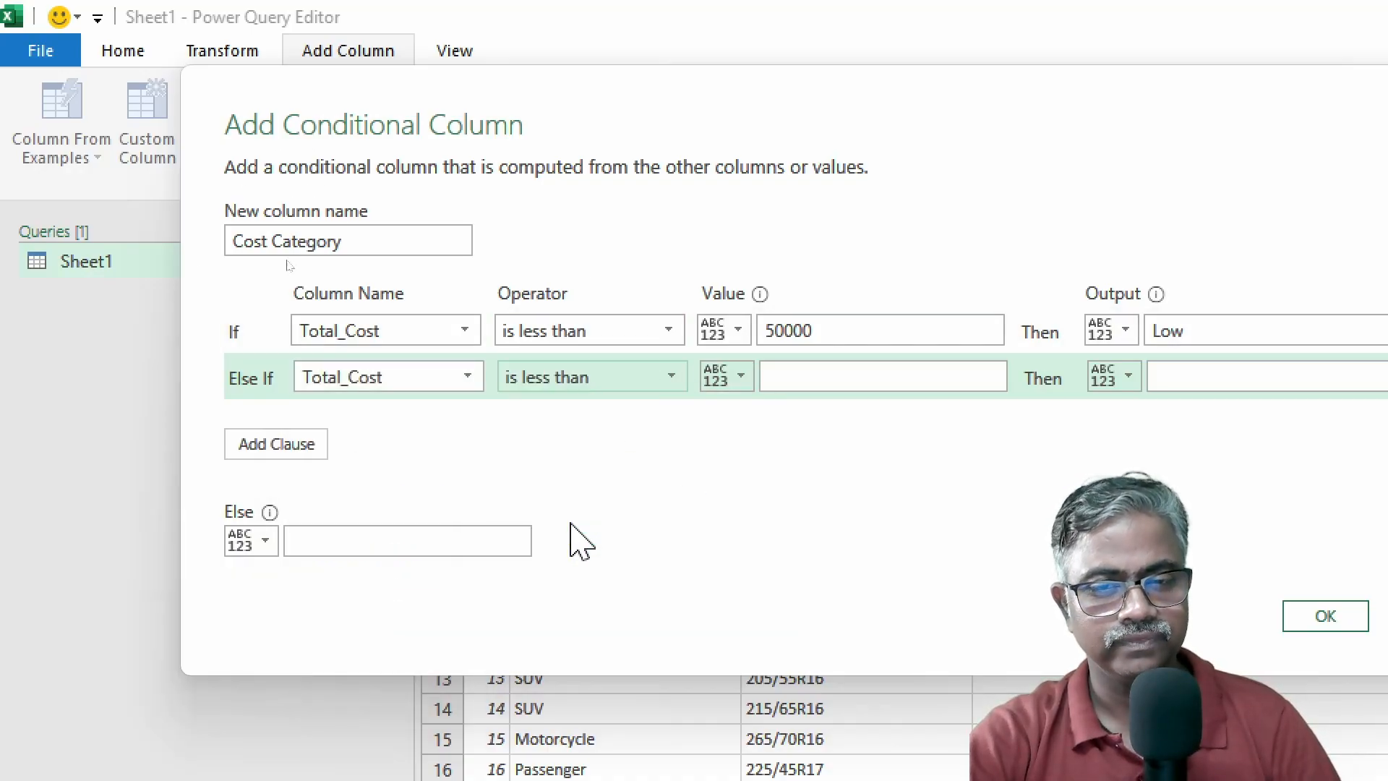
click(824, 376)
text(100000)
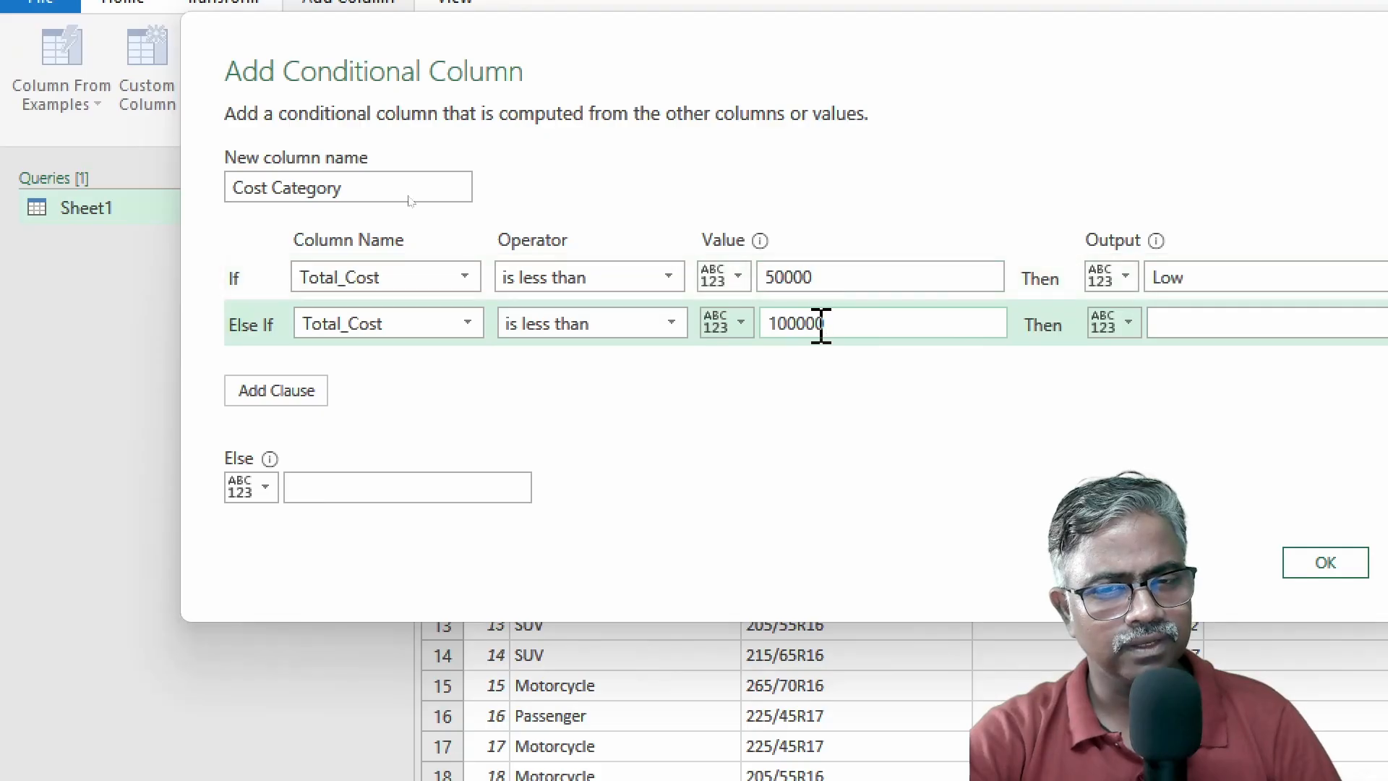
click(1193, 322)
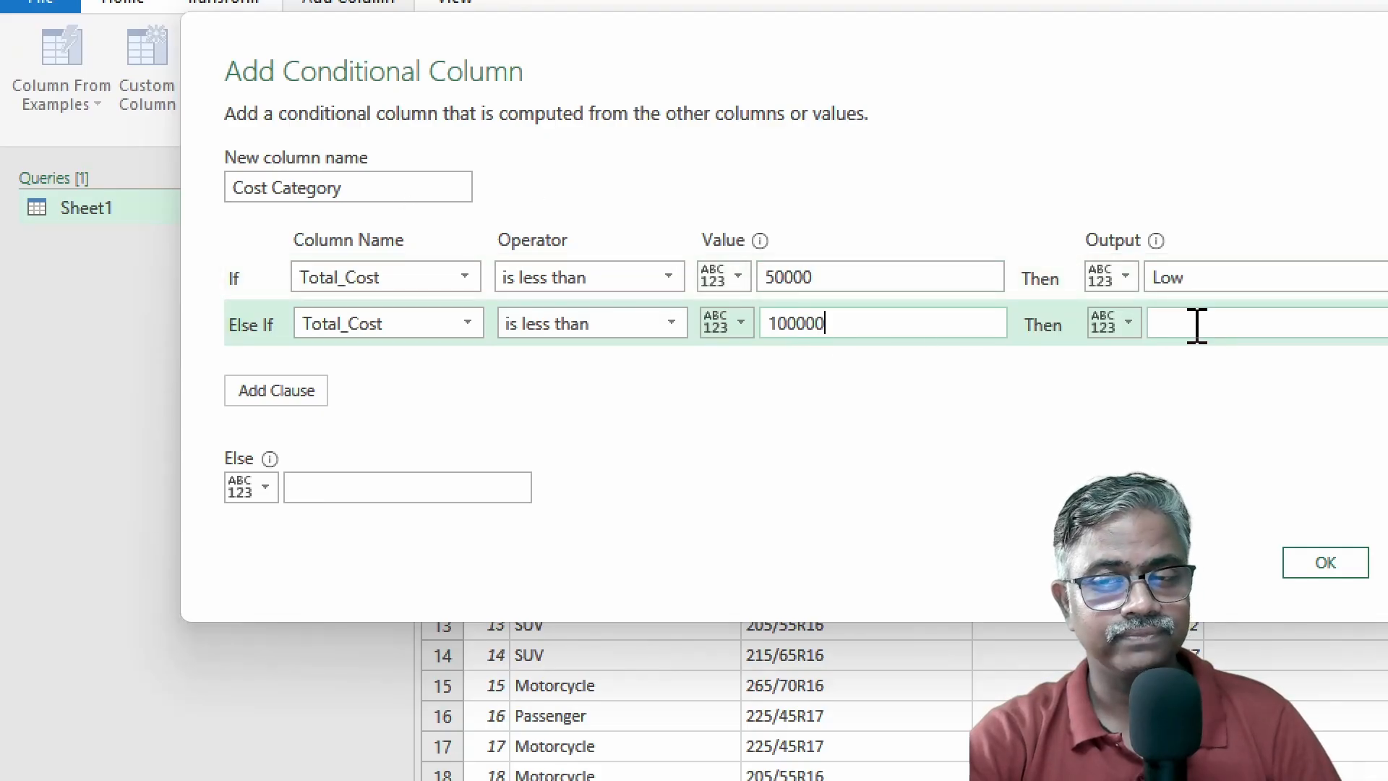
text(Medium)
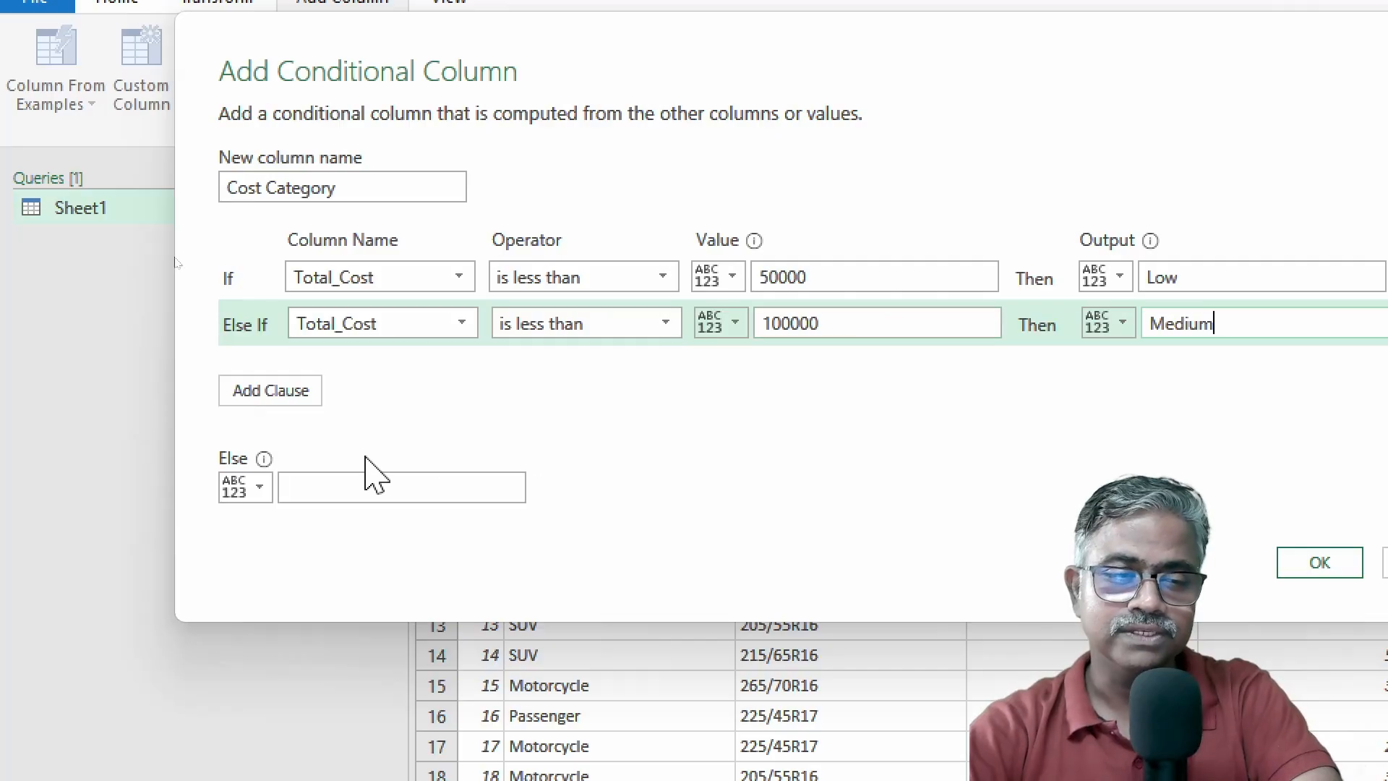
Set the Else output to High, leaving the rule order unchanged.
click(356, 481)
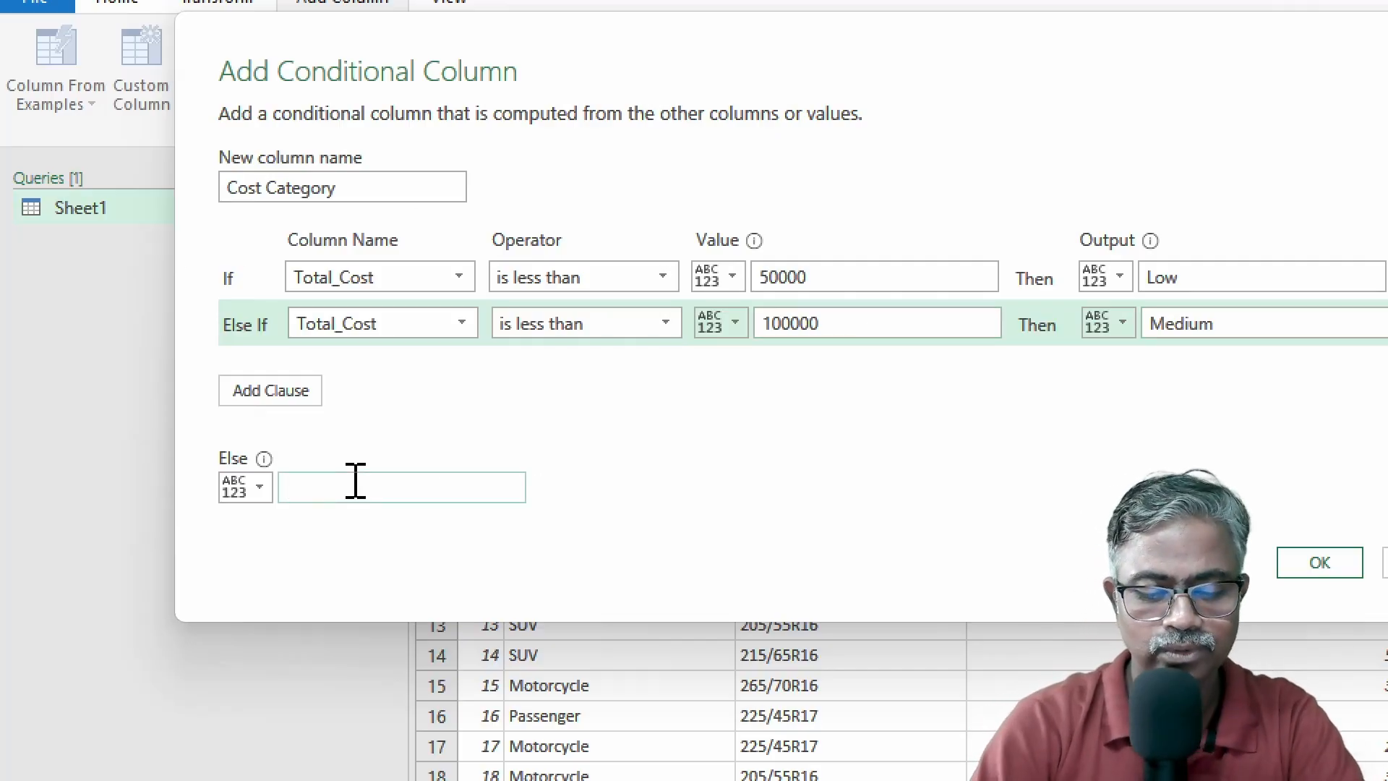
text(High)
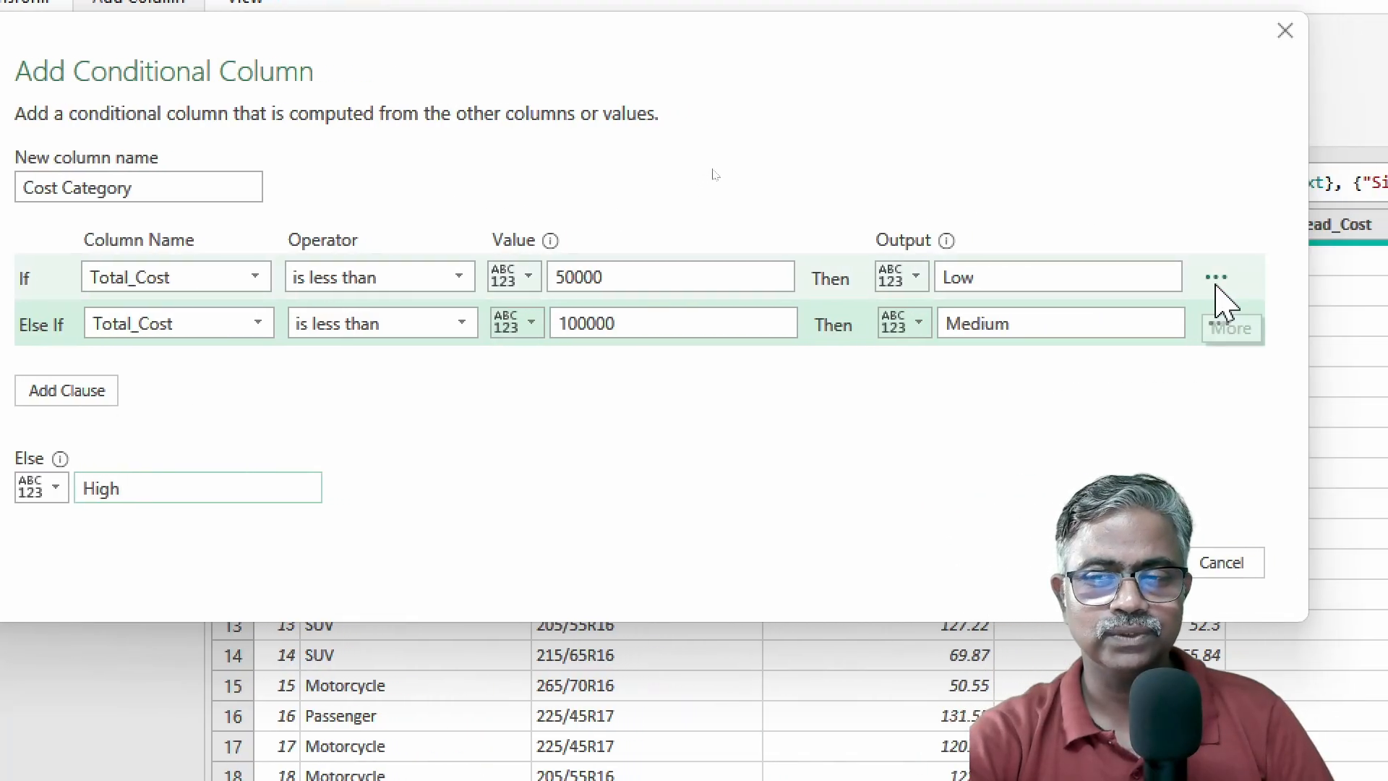
click(1215, 281)
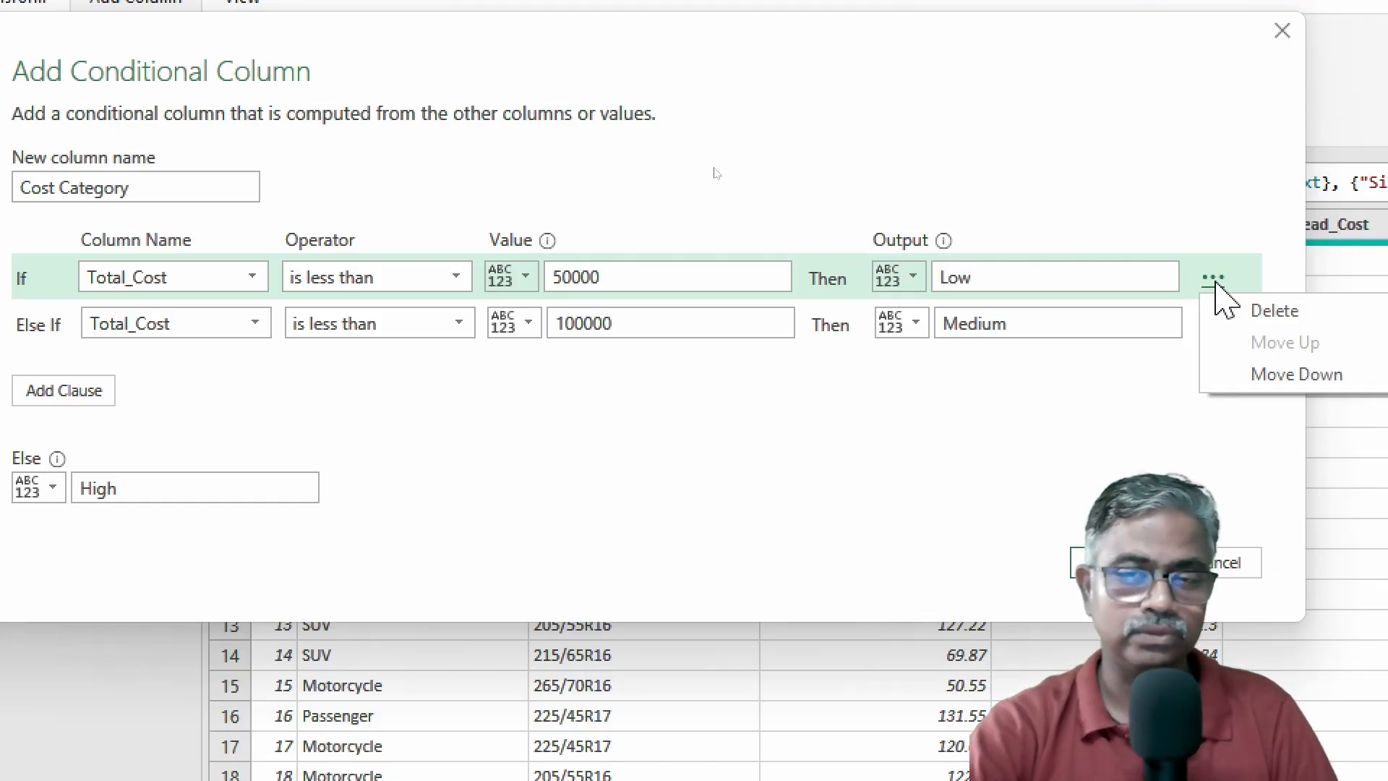
click(1039, 427)
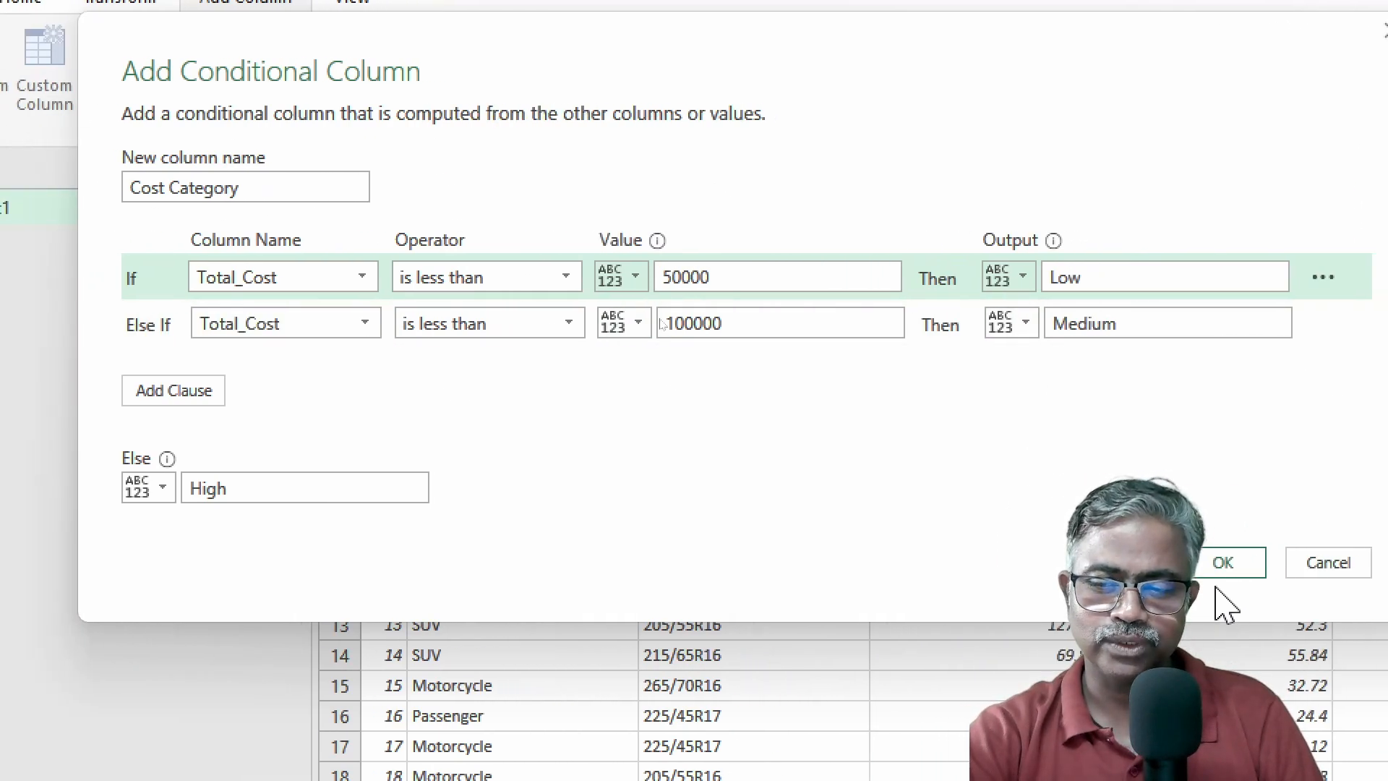
Create the Cost Category column and change its data type to Text.
click(1318, 562)
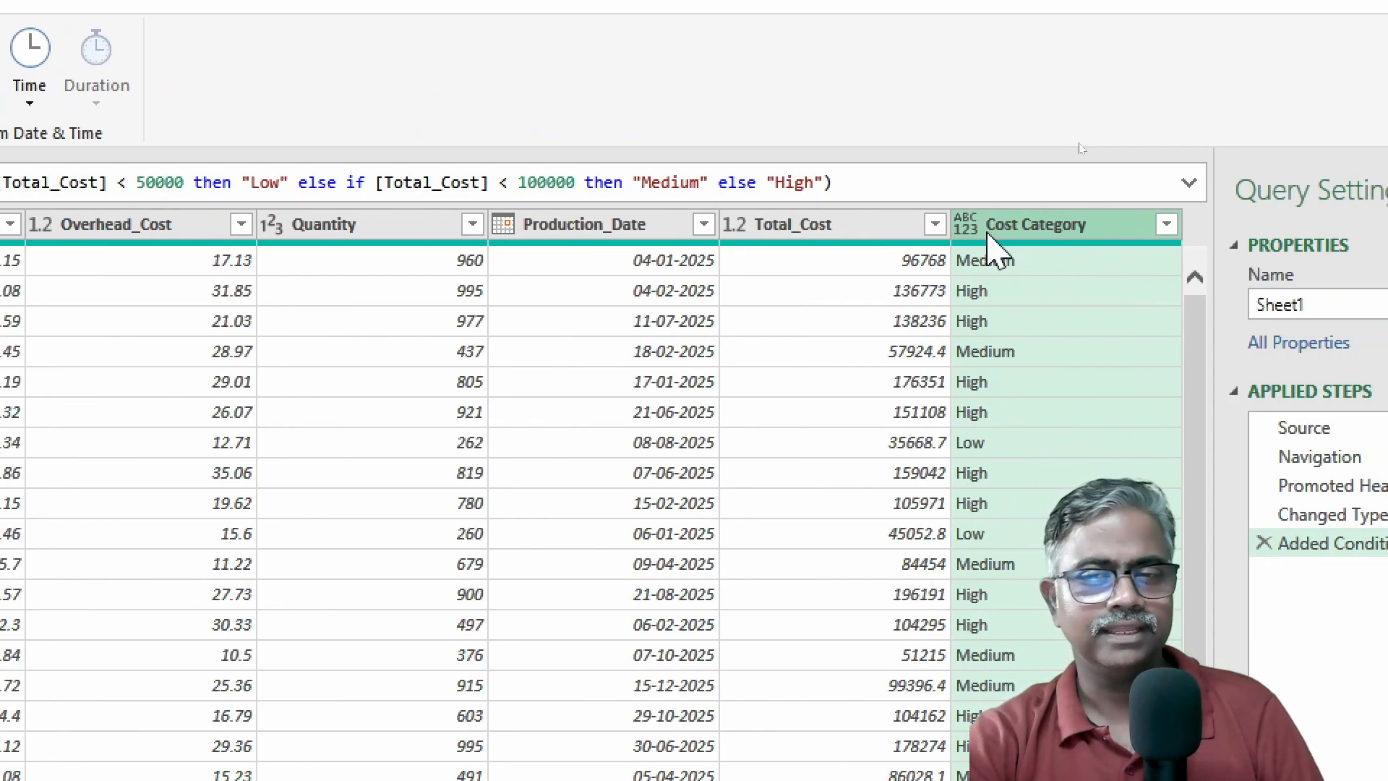
click(970, 226)
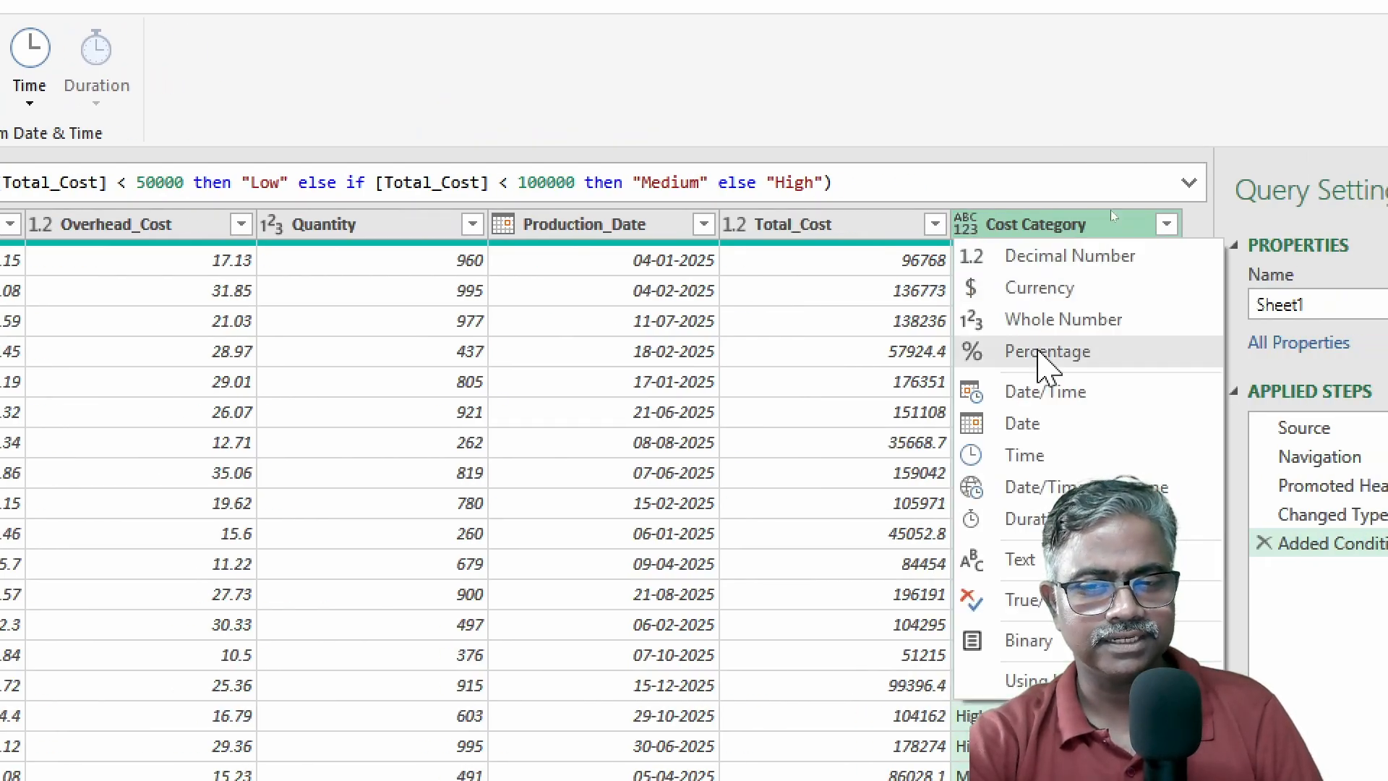
click(1025, 567)
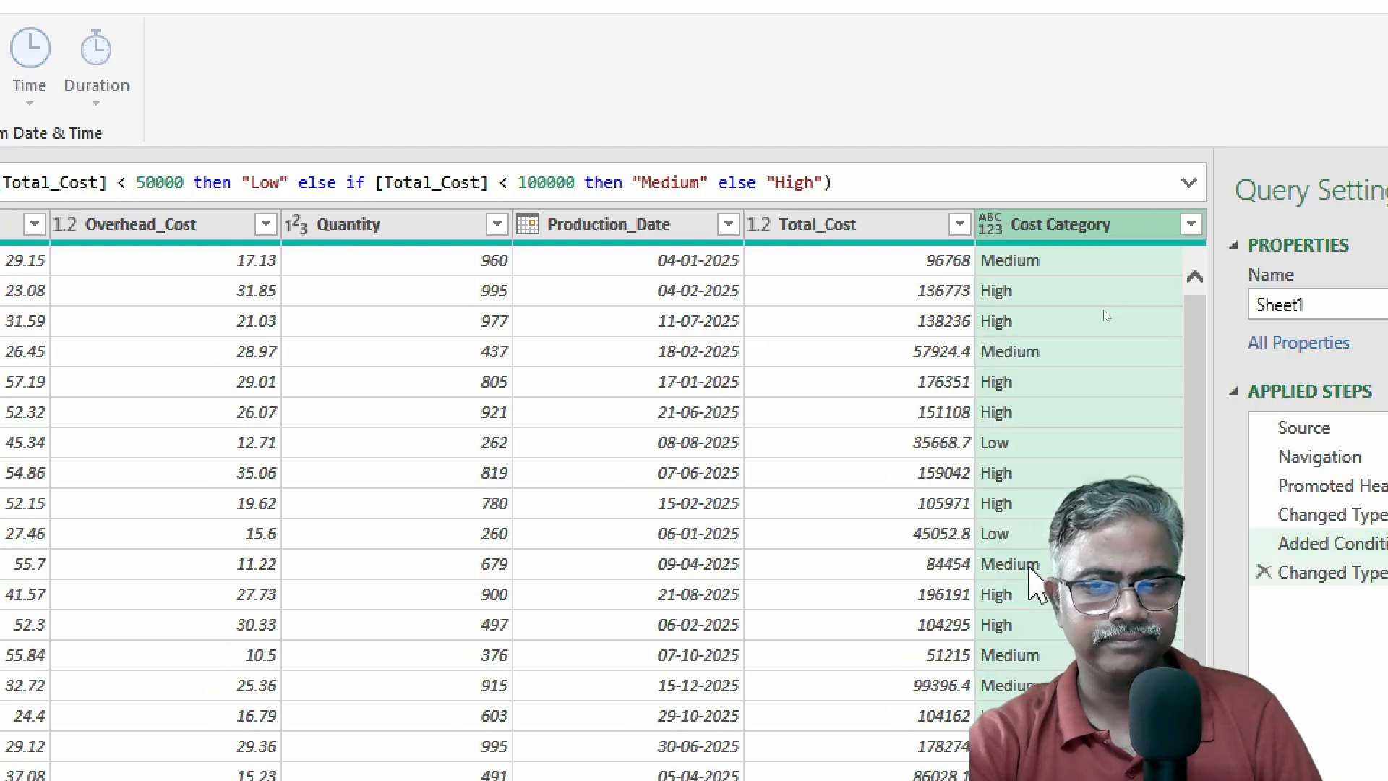